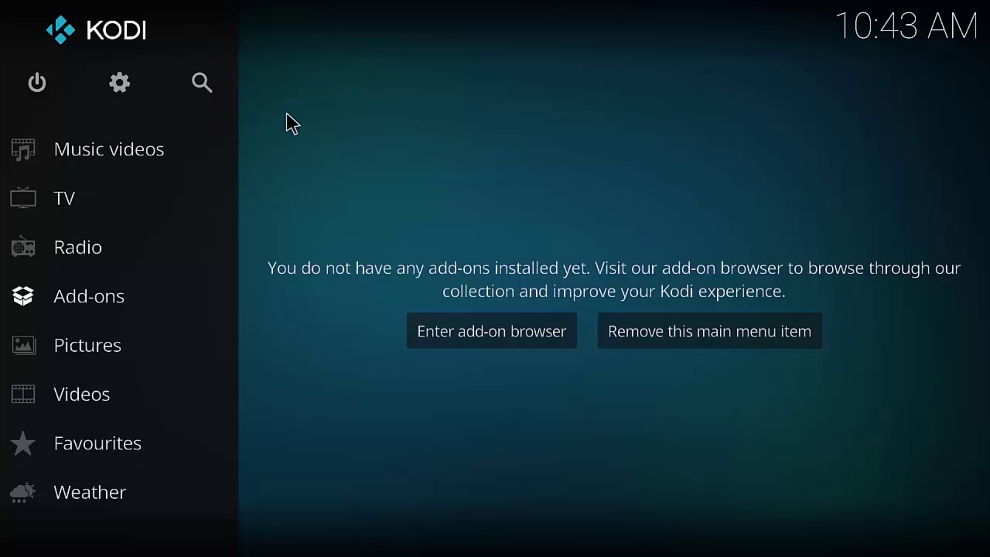
# Step: Raise the System settings level from Standard to Expert
pyautogui.click(118, 87)
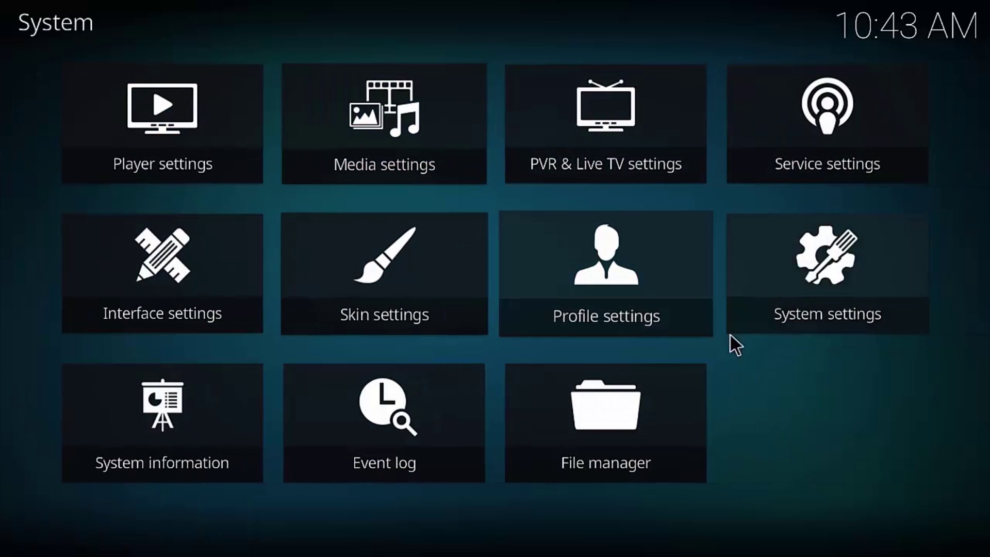
pyautogui.click(834, 281)
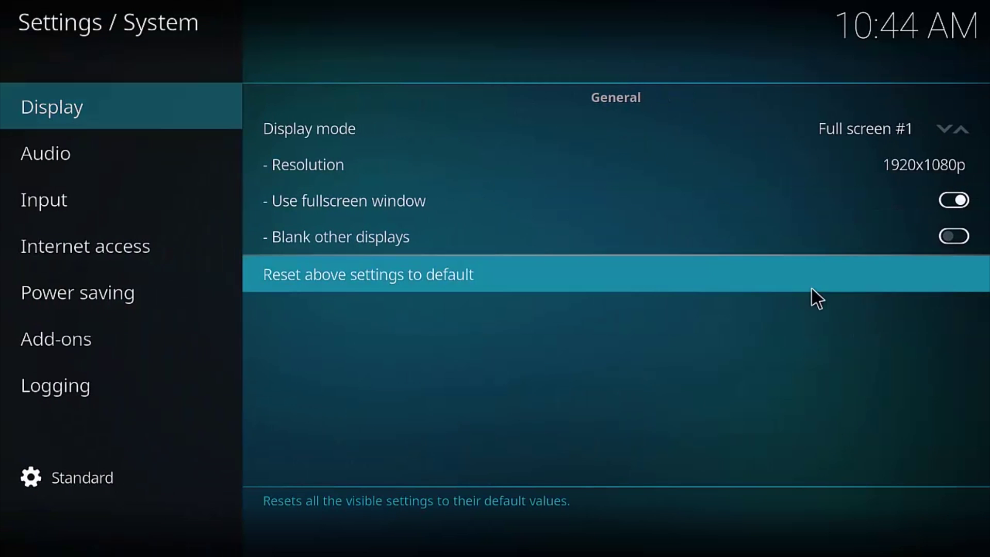
pyautogui.click(111, 479)
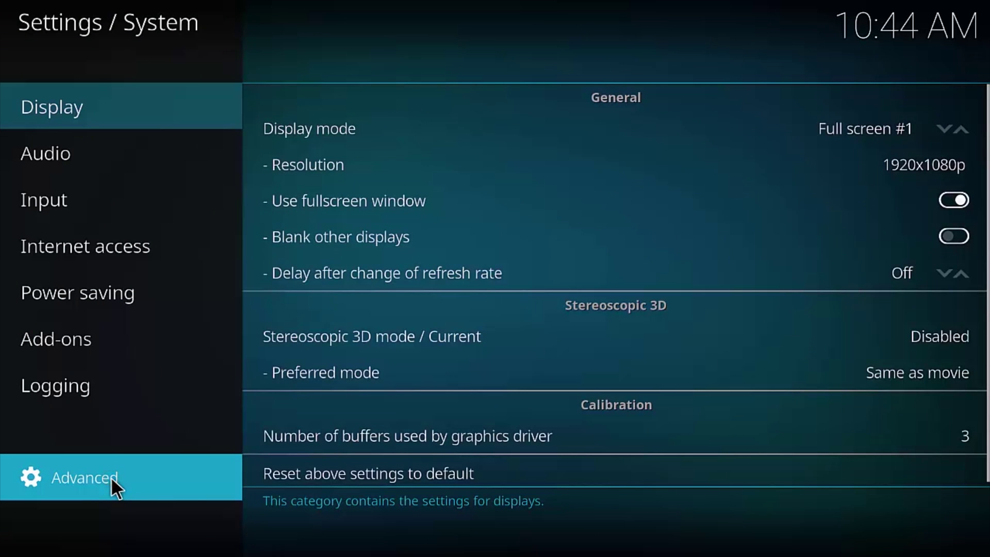
pyautogui.click(106, 480)
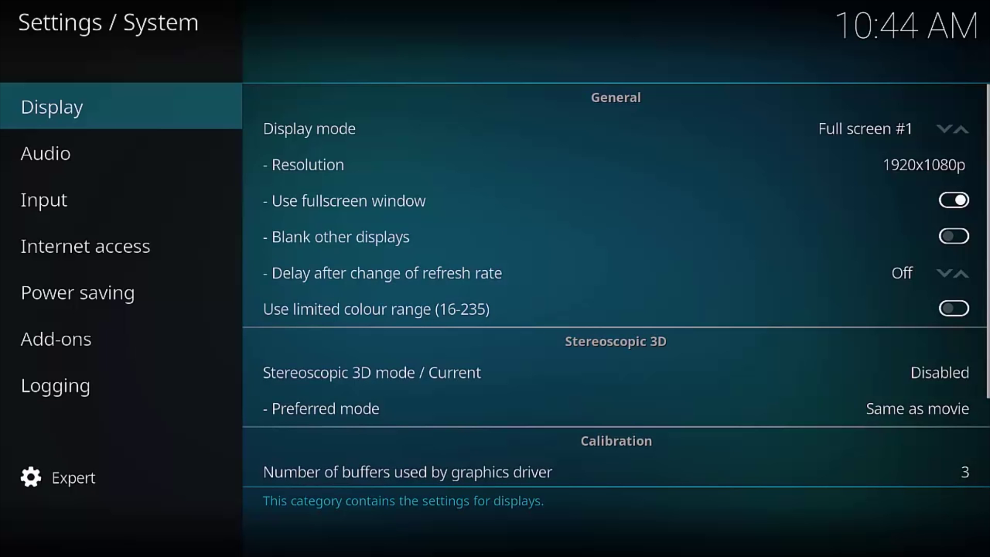
# Step: Switch on Unknown sources in the Add-ons settings, bringing up the warning
pyautogui.moveTo(71, 205)
pyautogui.moveTo(83, 345)
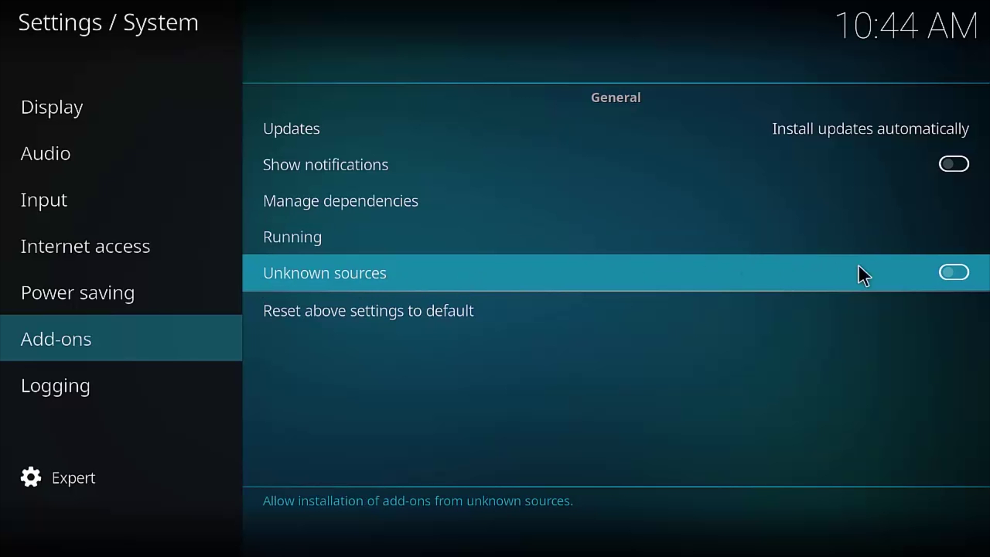
pyautogui.click(961, 273)
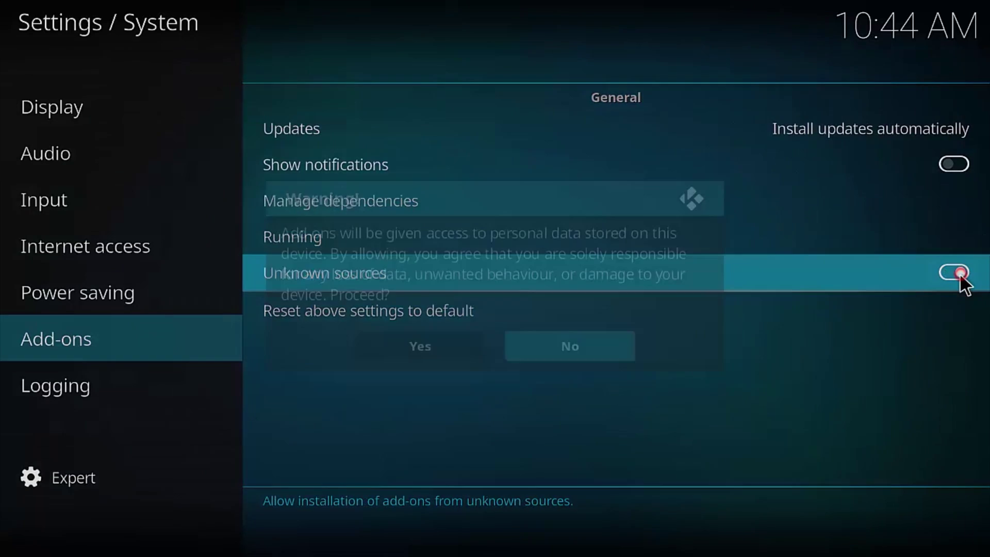
# Step: Accept the warning with Yes and go back to the System settings page
pyautogui.click(410, 348)
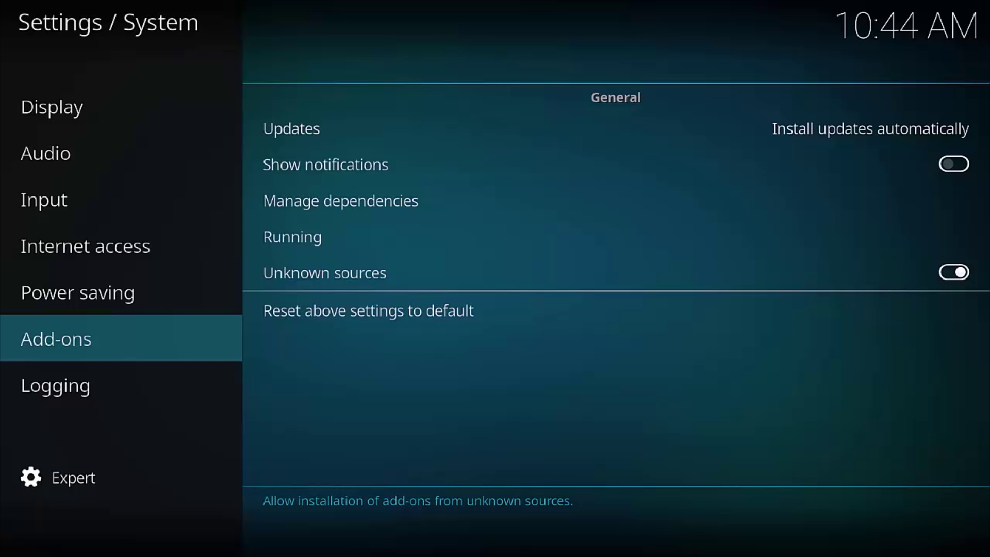
pyautogui.rightClick(613, 463)
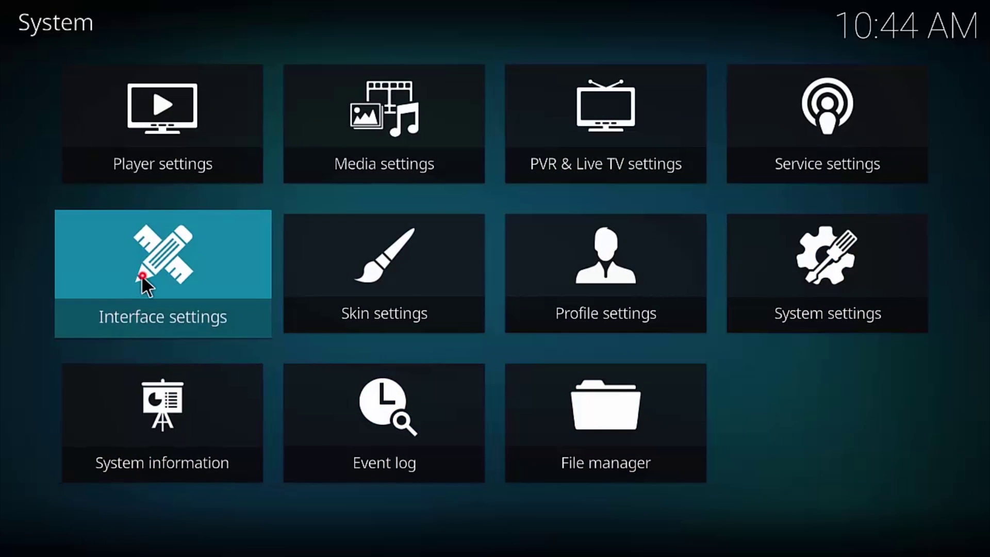
# Step: Set Interface screensaver mode to None, then return to the Kodi home screen
pyautogui.click(143, 277)
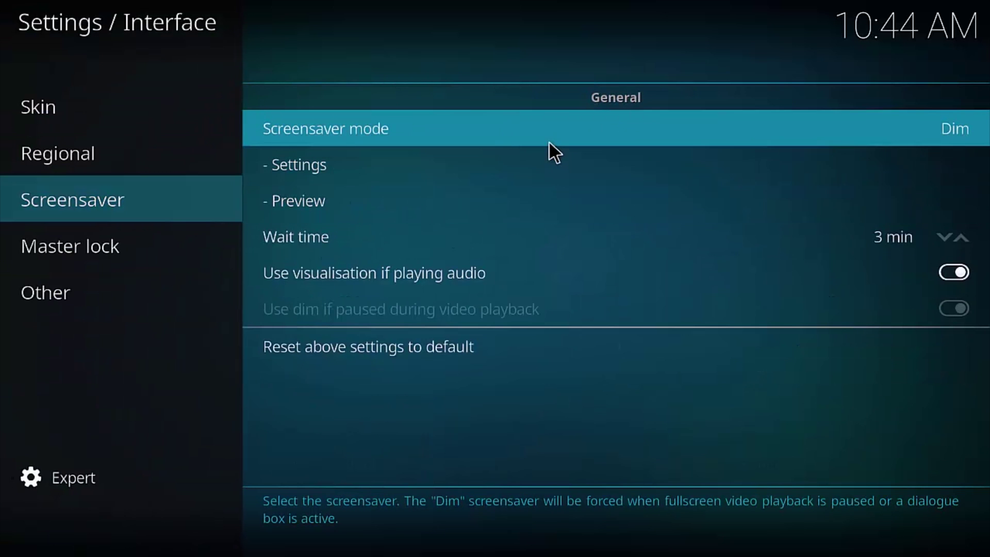
pyautogui.click(546, 136)
pyautogui.click(388, 170)
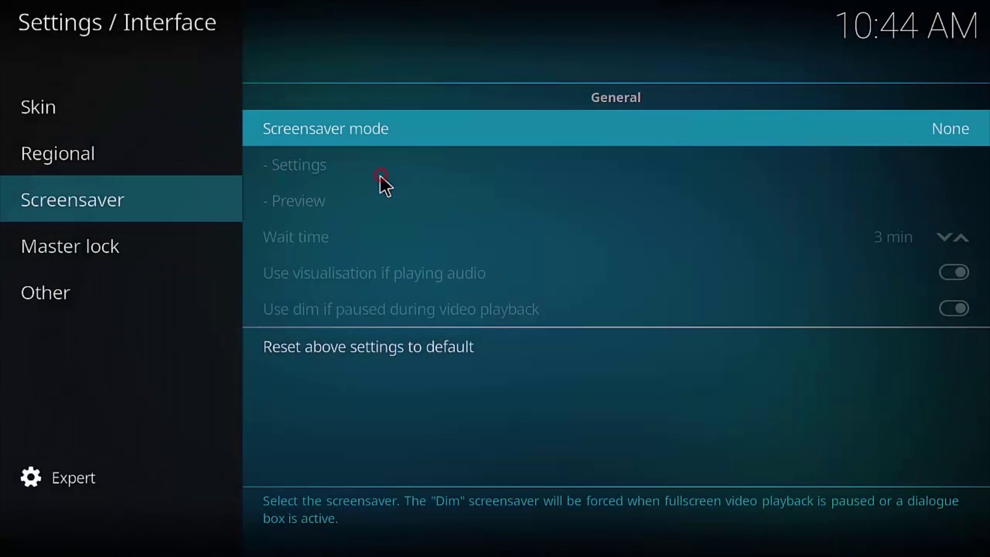
pyautogui.rightClick(236, 400)
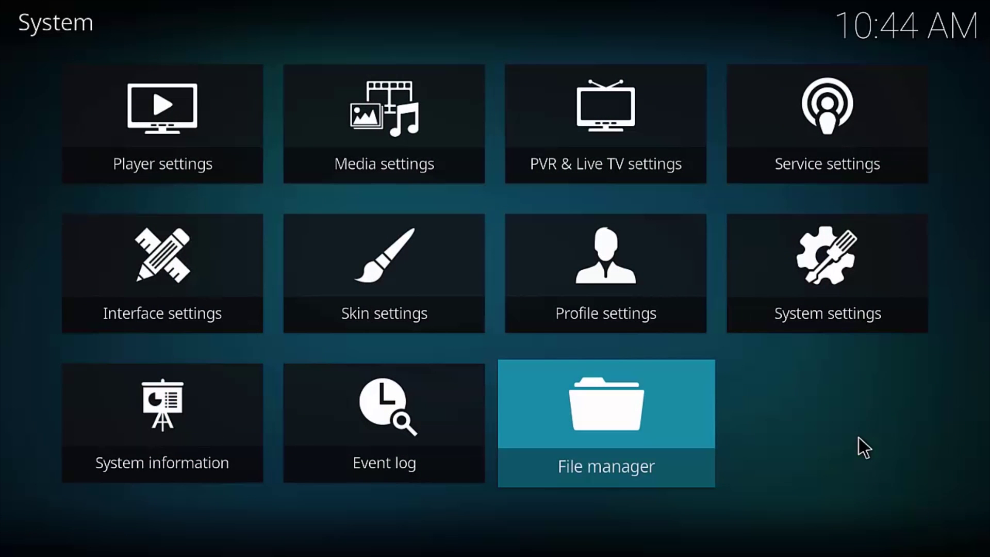
pyautogui.press('Escape')
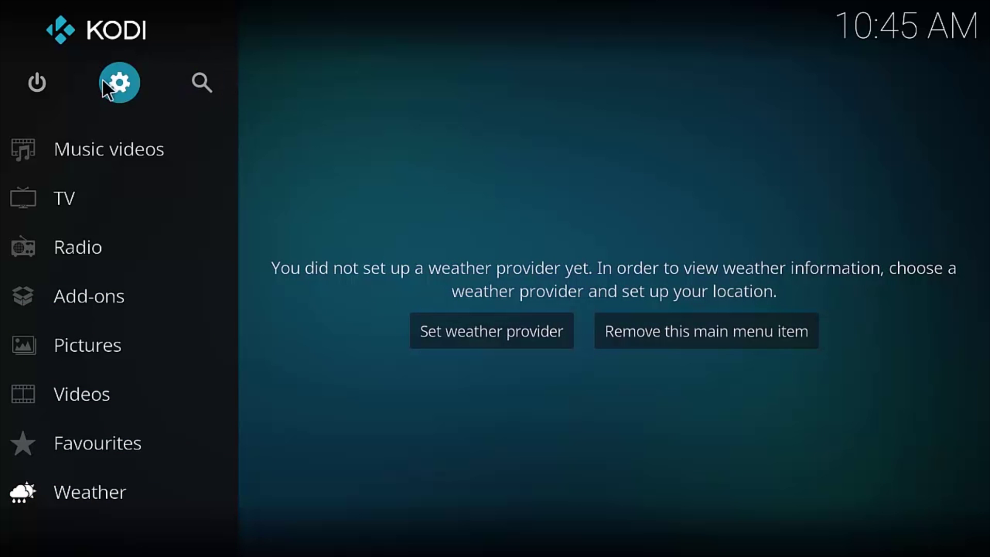
pyautogui.click(122, 91)
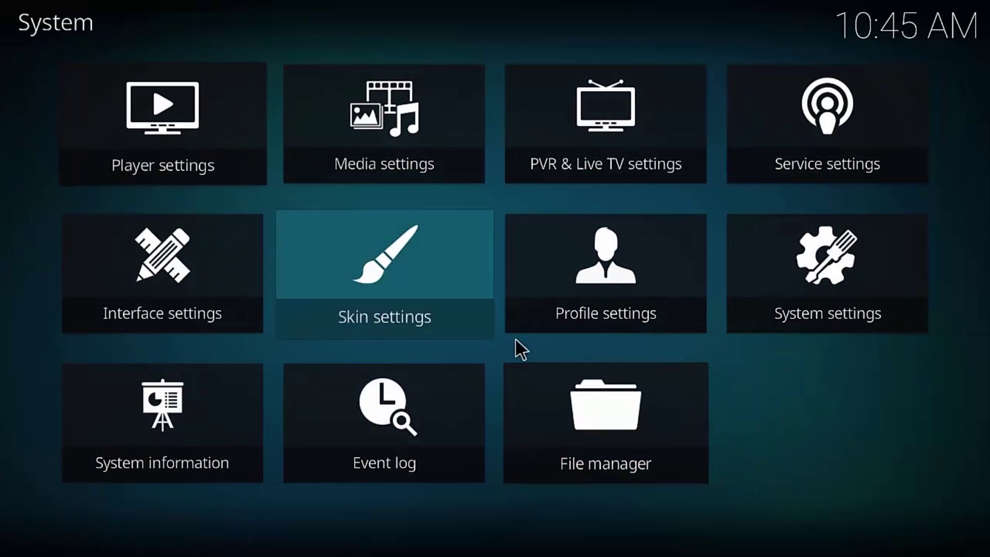
pyautogui.click(571, 404)
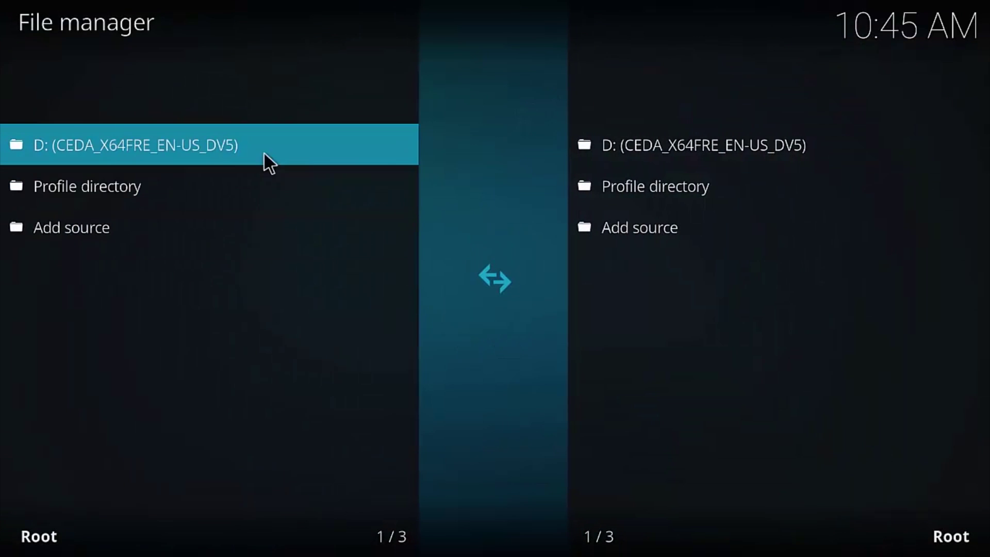
pyautogui.click(91, 233)
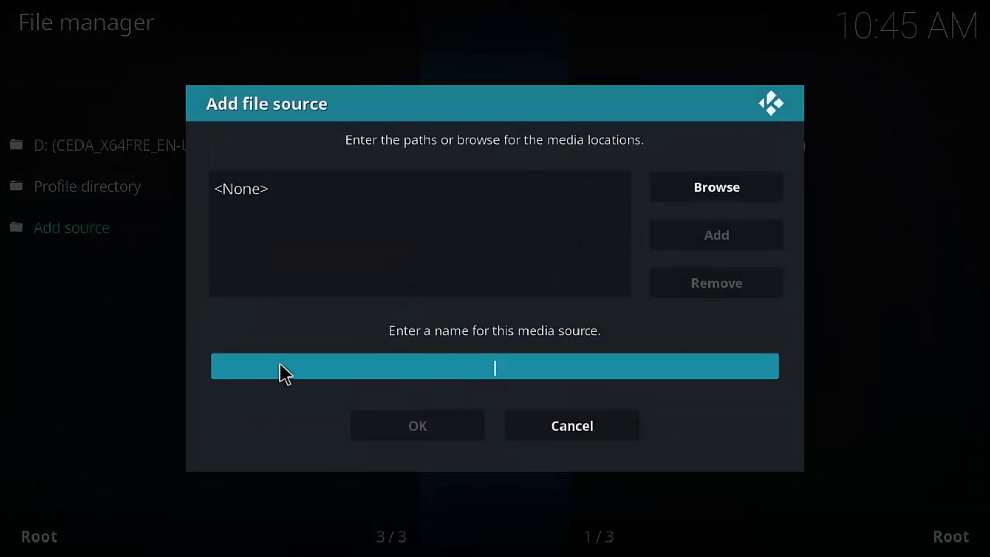
pyautogui.write('http://noobs')
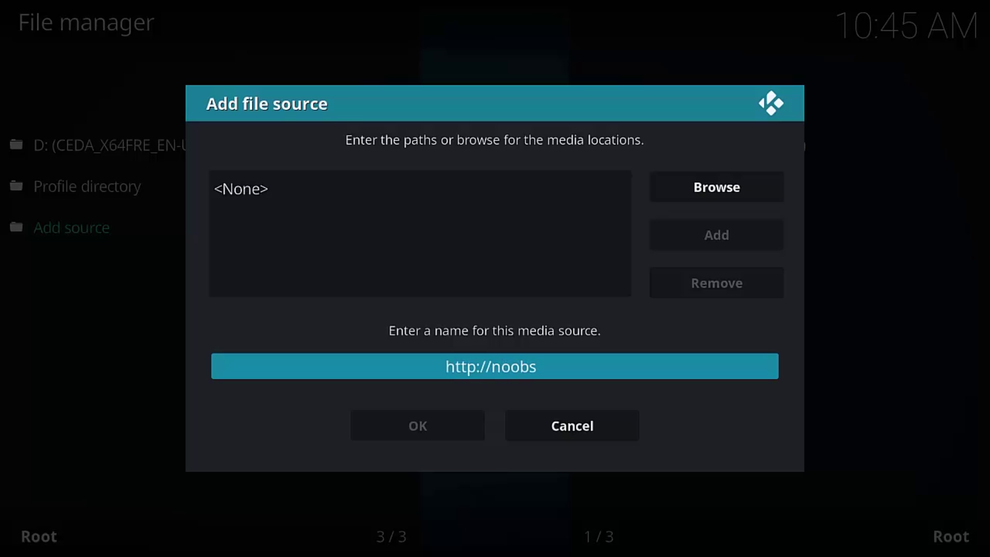
pyautogui.write('and')
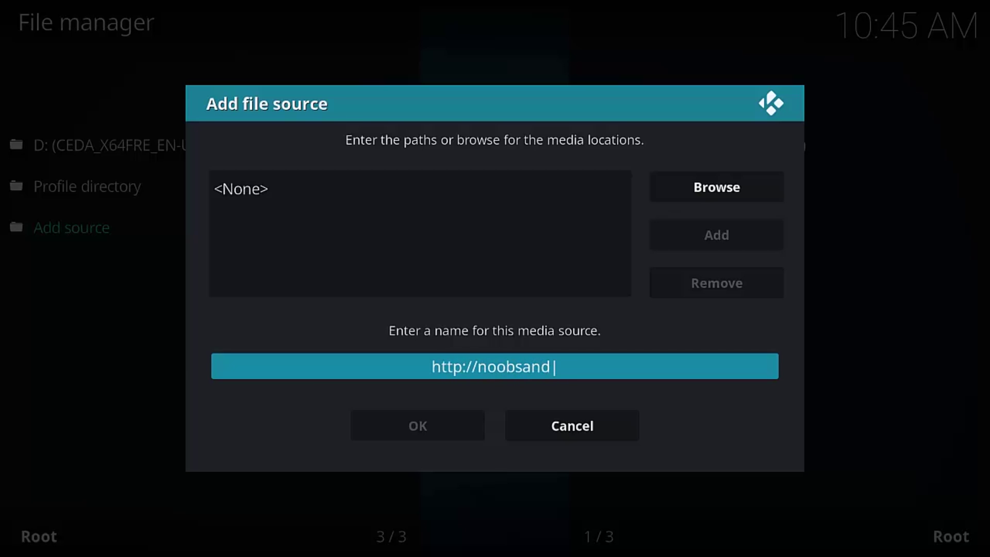
pyautogui.write('nerds')
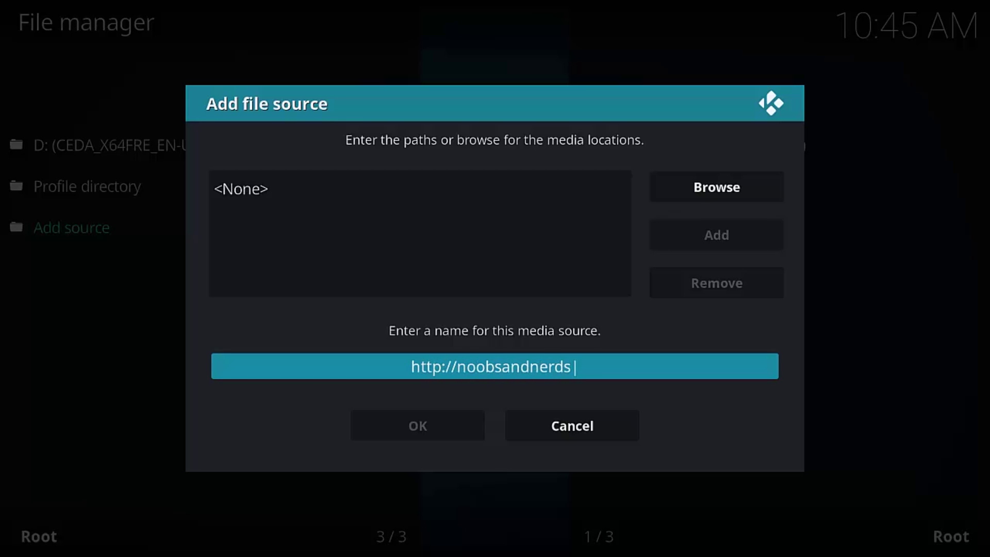
pyautogui.write('.com/')
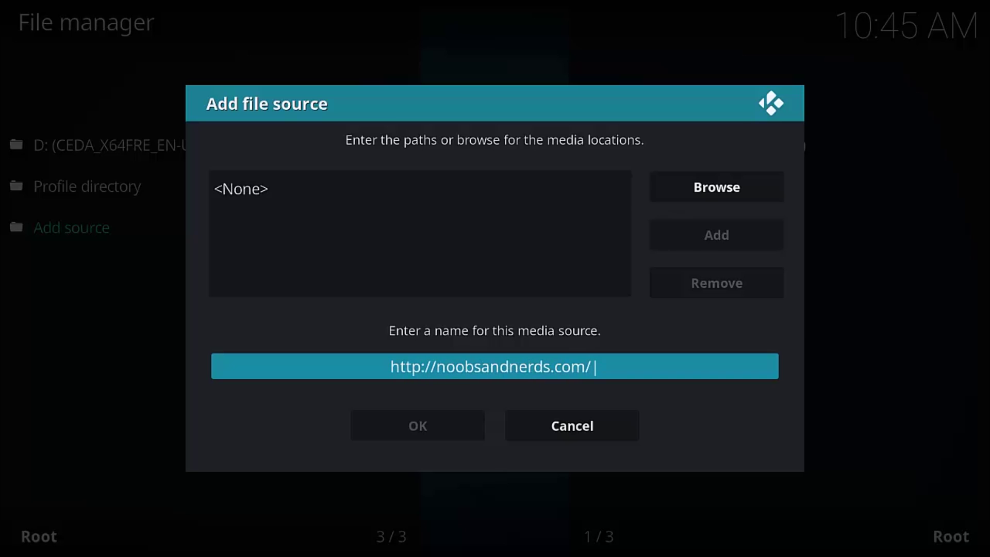
pyautogui.write('portal')
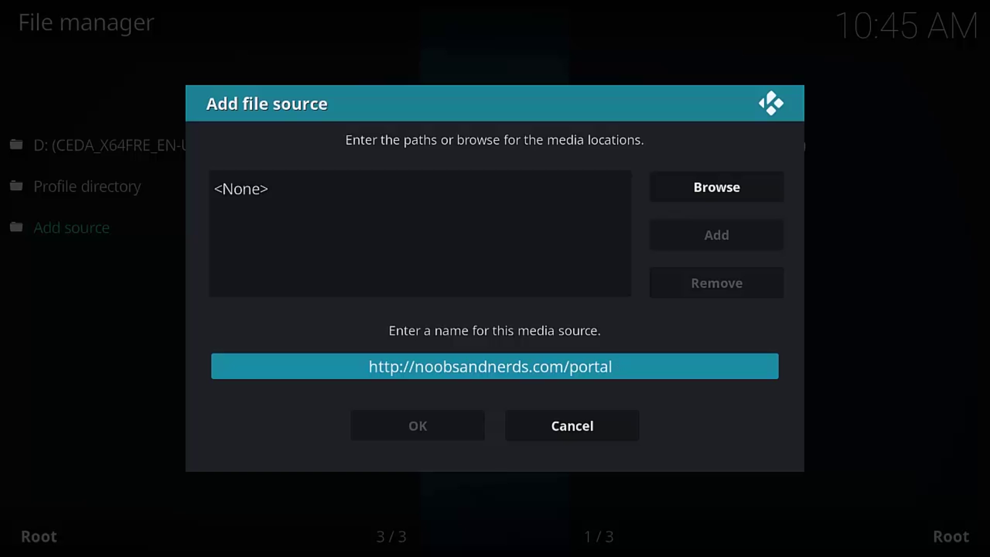
pyautogui.press('Return')
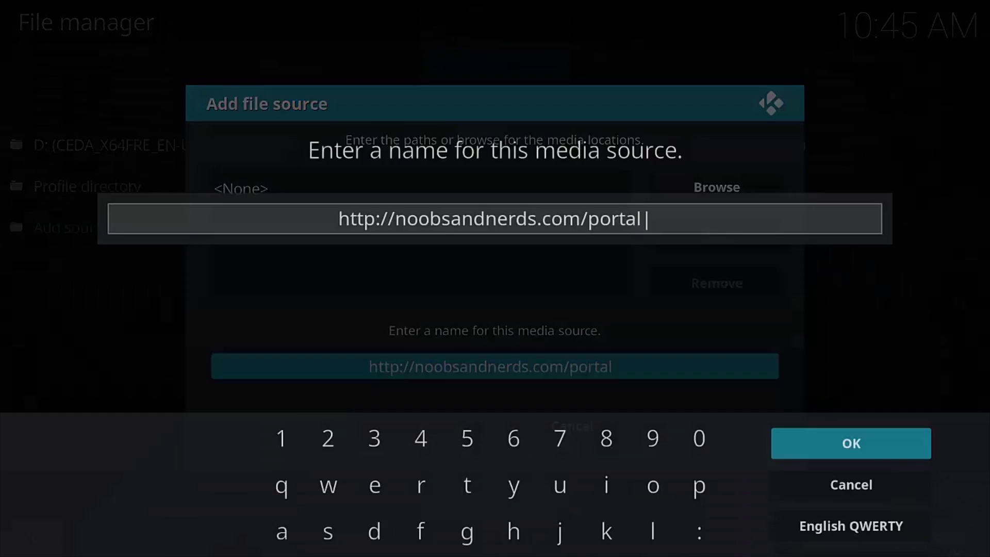
pyautogui.click(893, 358)
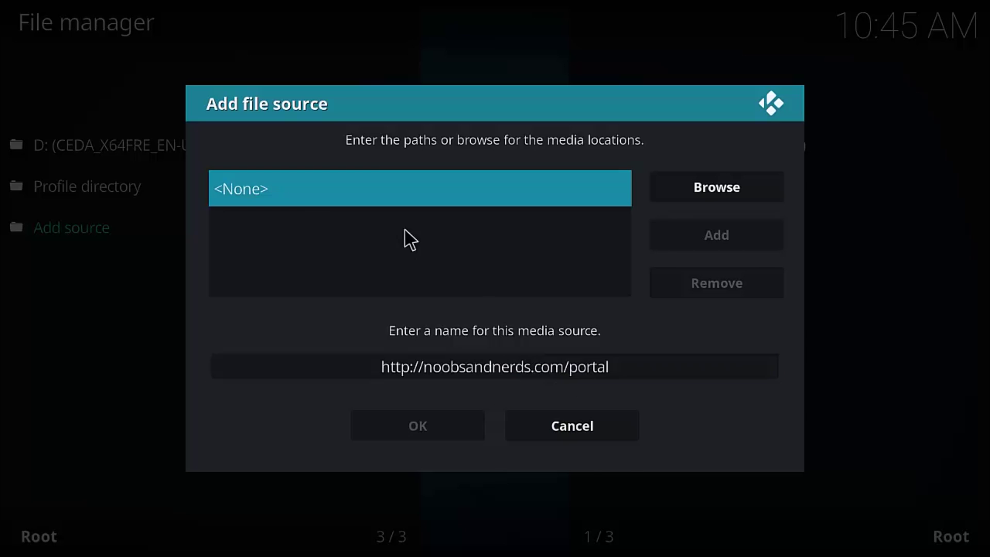
pyautogui.click(262, 184)
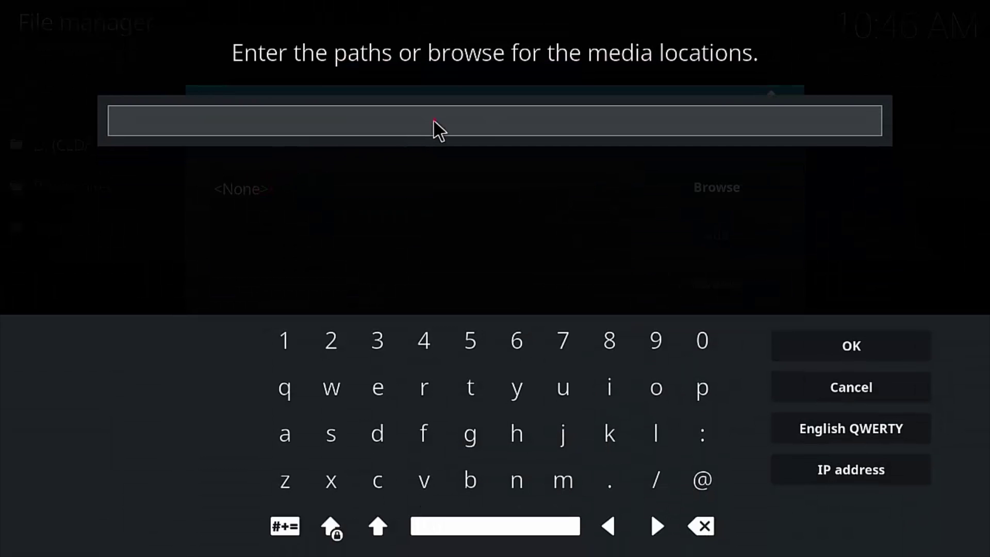
pyautogui.write('http://')
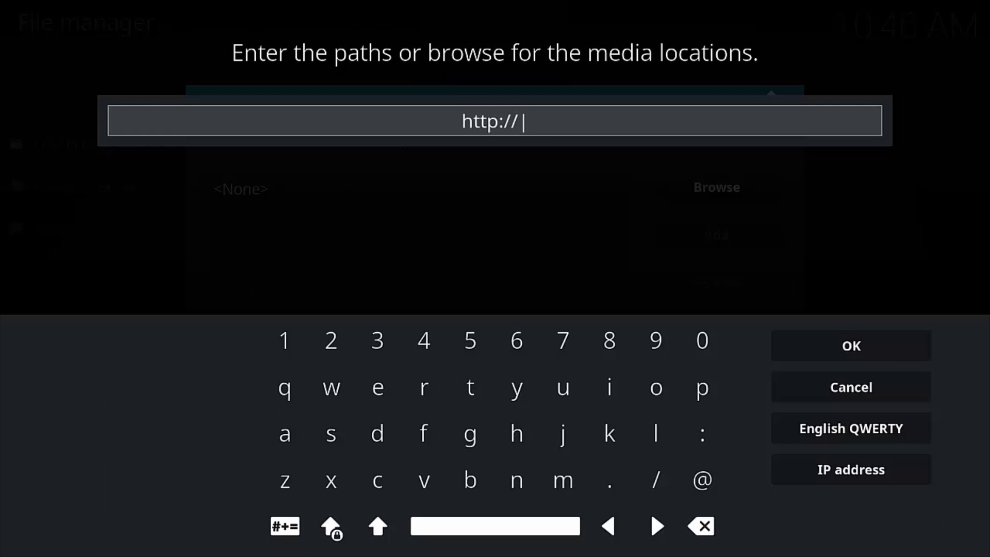
pyautogui.write('noo')
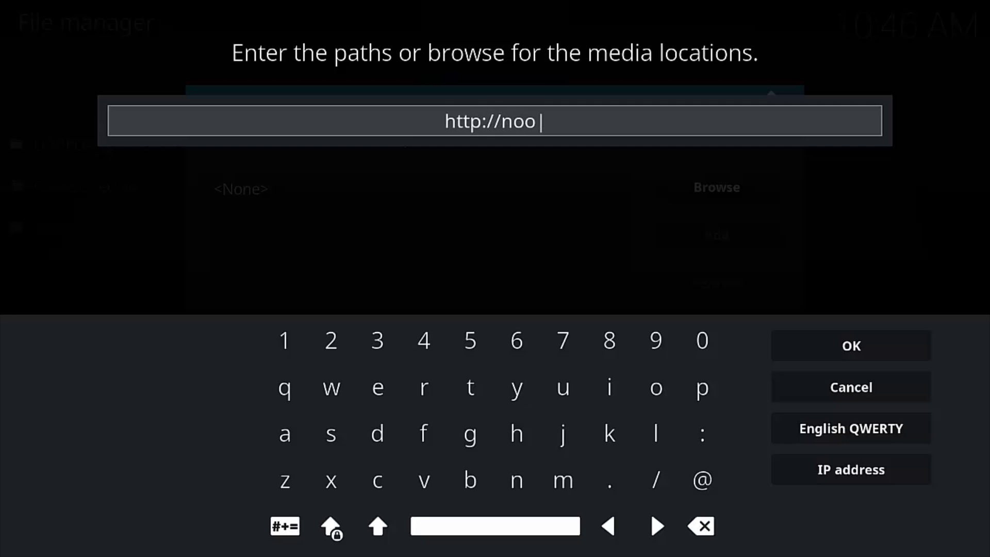
pyautogui.write('bsandner')
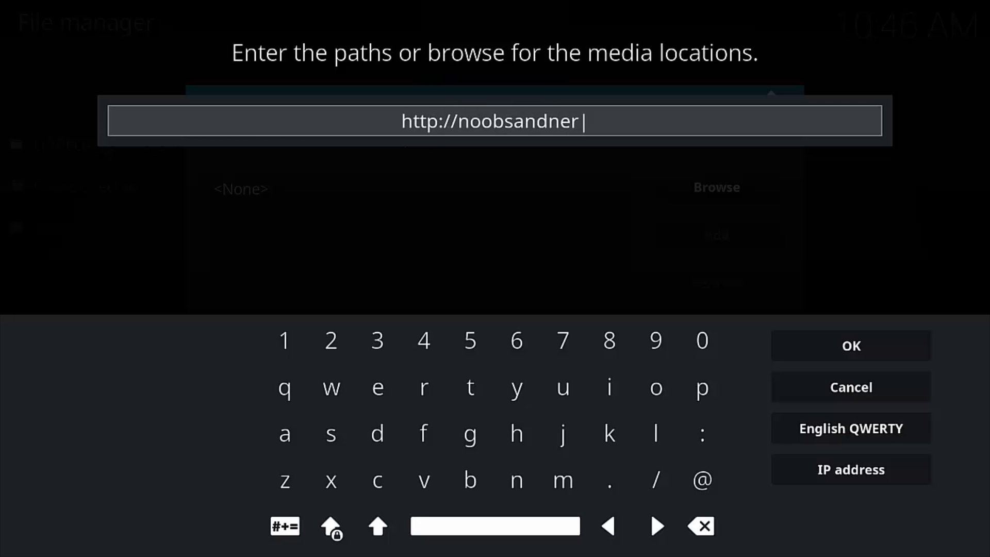
pyautogui.write('ds')
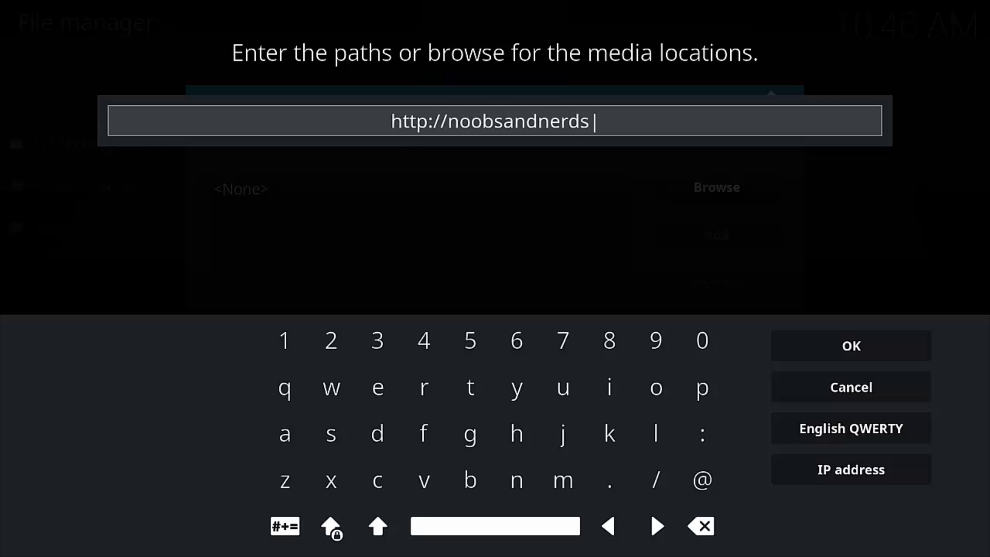
pyautogui.write('.com/p')
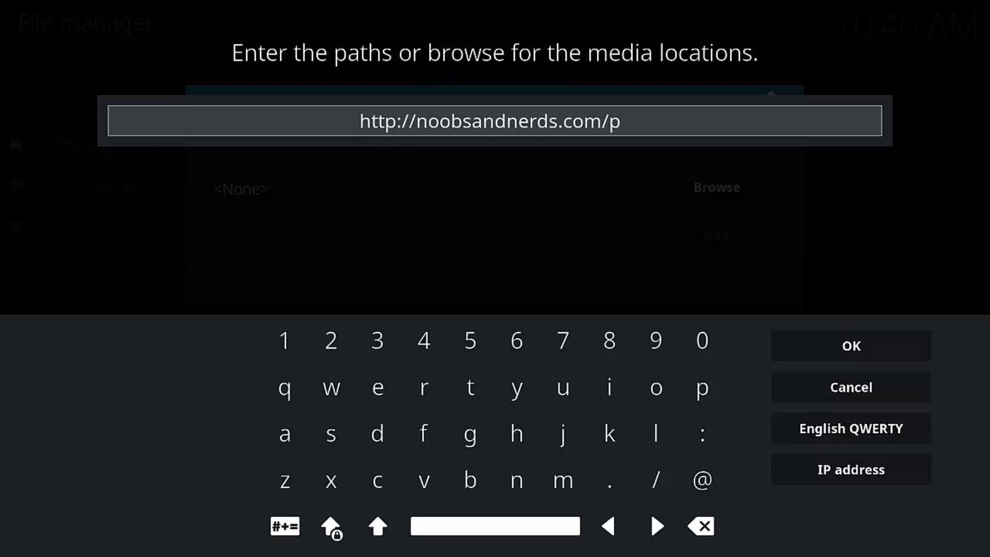
pyautogui.write('ortal')
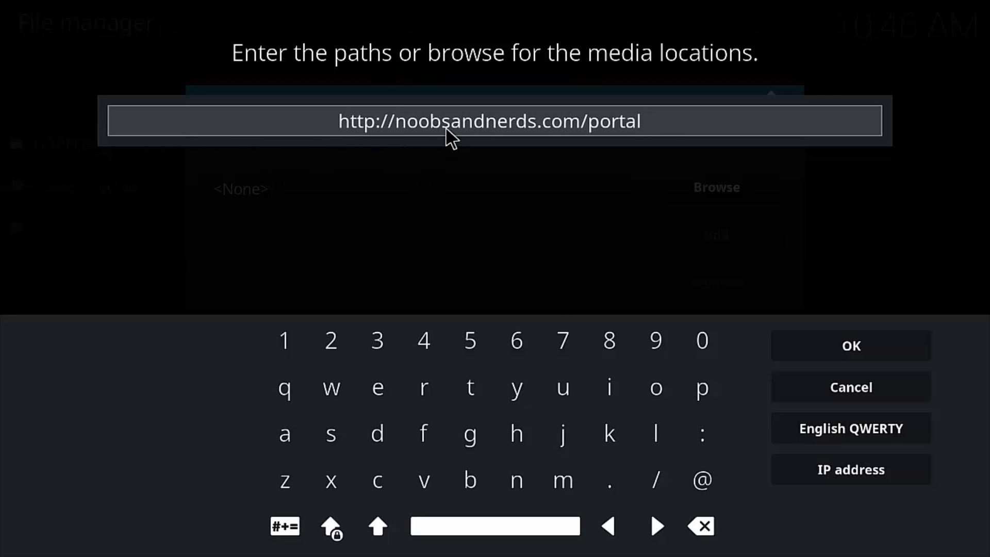
pyautogui.click(849, 346)
pyautogui.click(542, 365)
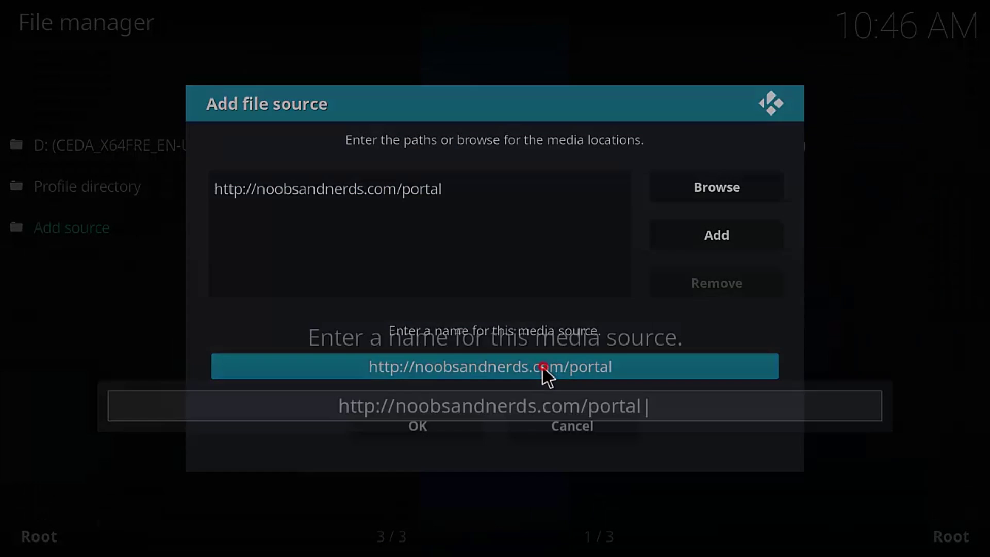
# Step: Replace the default source name with .noobs and save the file source
pyautogui.press('BackSpace')
pyautogui.press('BackSpace')
pyautogui.press('BackSpace')
pyautogui.press('BackSpace')
pyautogui.press('BackSpace')
pyautogui.press('BackSpace')
pyautogui.press('BackSpace')
pyautogui.press('BackSpace')
pyautogui.press('BackSpace')
pyautogui.press('BackSpace')
pyautogui.press('BackSpace')
pyautogui.press('BackSpace')
pyautogui.press('BackSpace')
pyautogui.press('BackSpace')
pyautogui.press('BackSpace')
pyautogui.press('BackSpace')
pyautogui.press('BackSpace')
pyautogui.press('BackSpace')
pyautogui.press('BackSpace')
pyautogui.press('BackSpace')
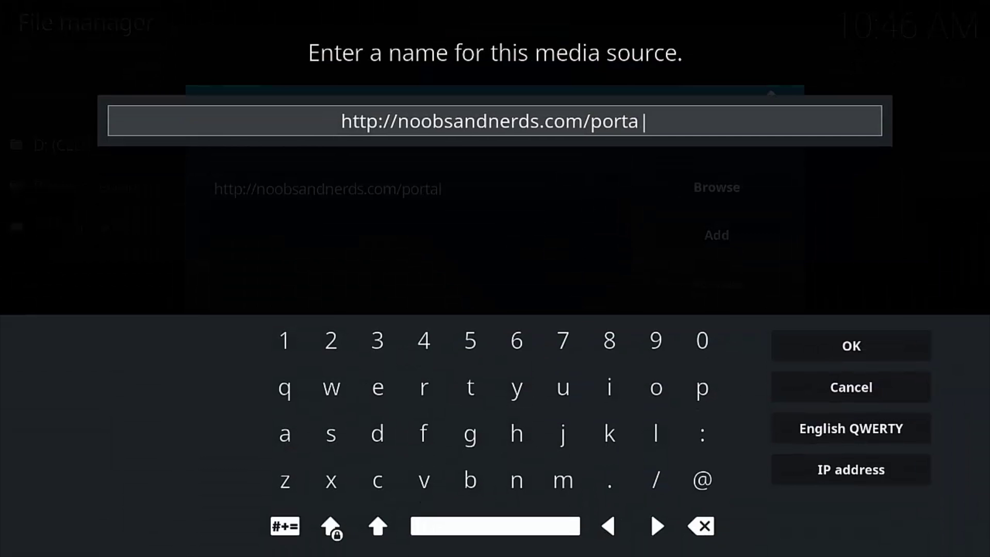
pyautogui.press('BackSpace')
pyautogui.press('BackSpace')
pyautogui.press('BackSpace')
pyautogui.press('BackSpace')
pyautogui.press('BackSpace')
pyautogui.press('BackSpace')
pyautogui.press('BackSpace')
pyautogui.press('BackSpace')
pyautogui.press('BackSpace')
pyautogui.press('BackSpace')
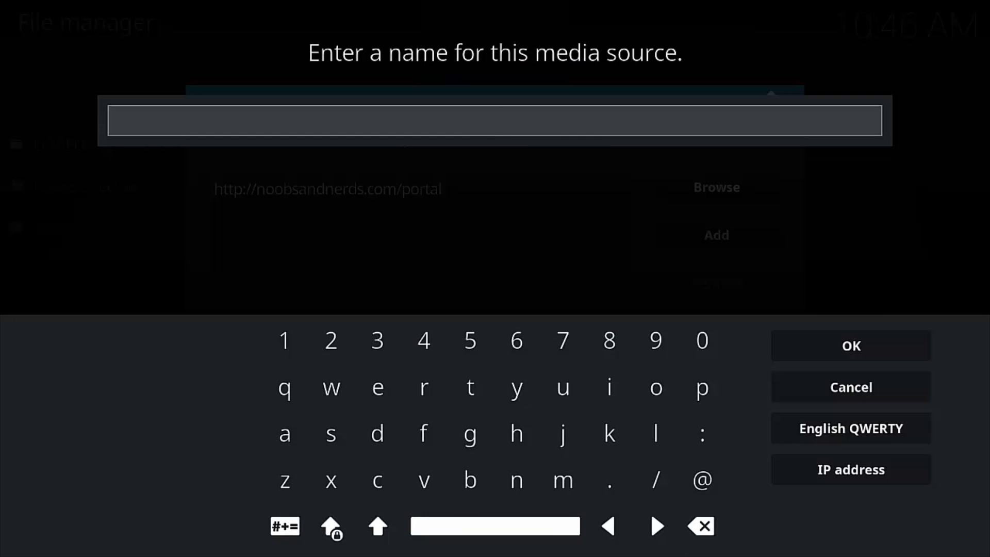
pyautogui.write('.noobs')
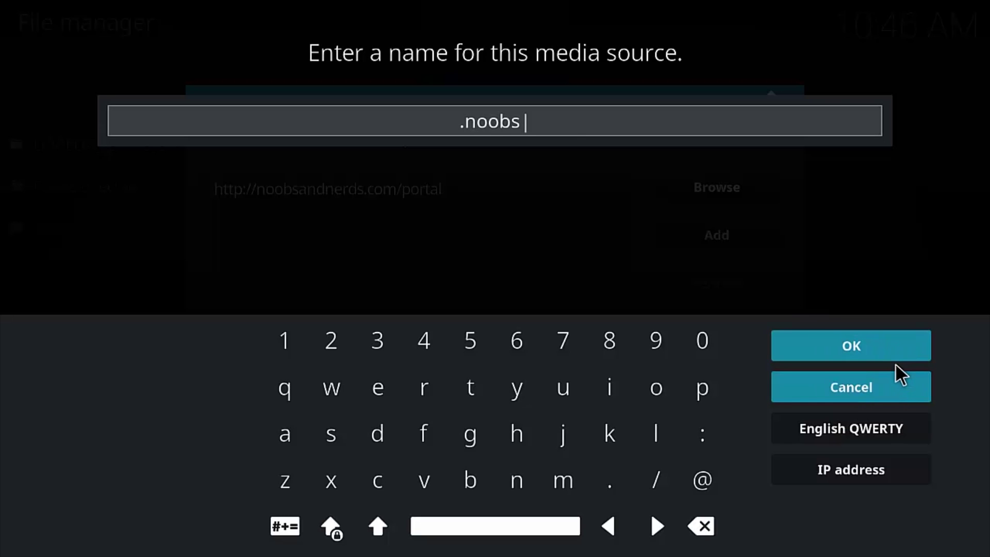
pyautogui.click(879, 355)
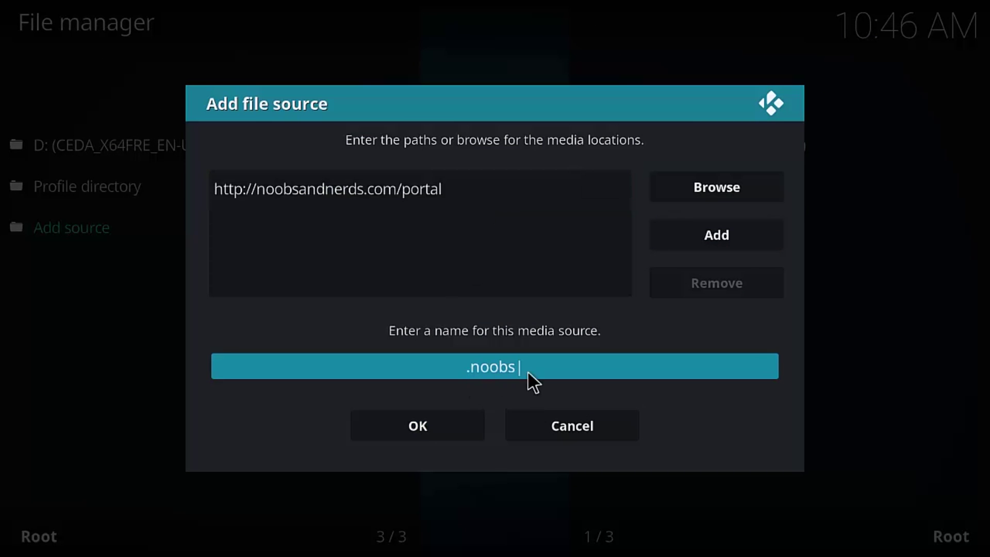
pyautogui.click(456, 424)
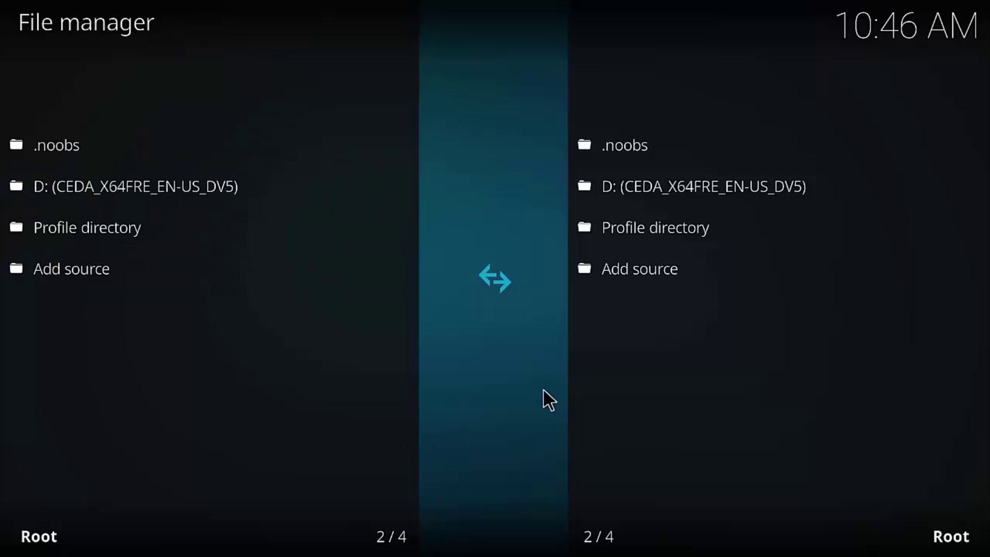
# Step: Exit File manager and the System page back to Kodi's home screen
pyautogui.rightClick(513, 466)
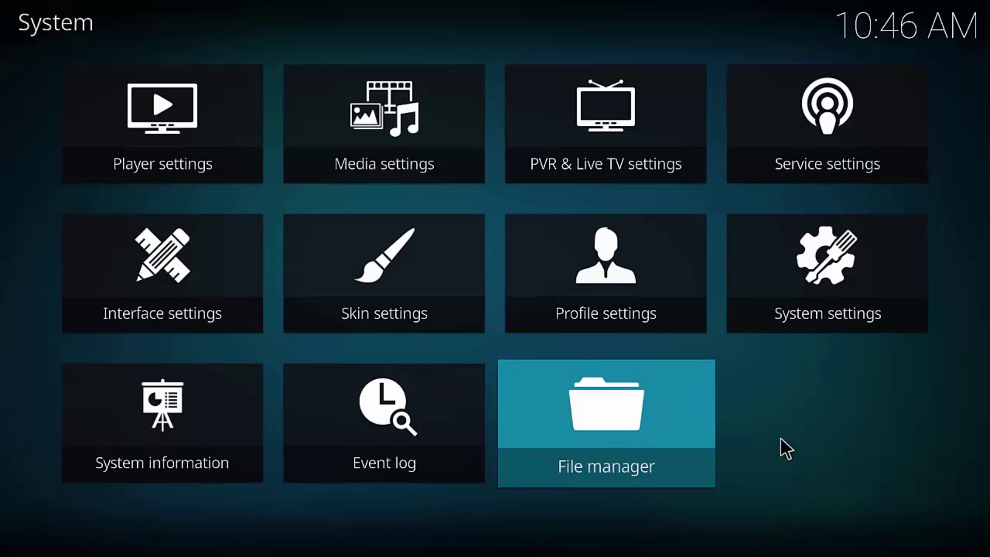
pyautogui.press('Escape')
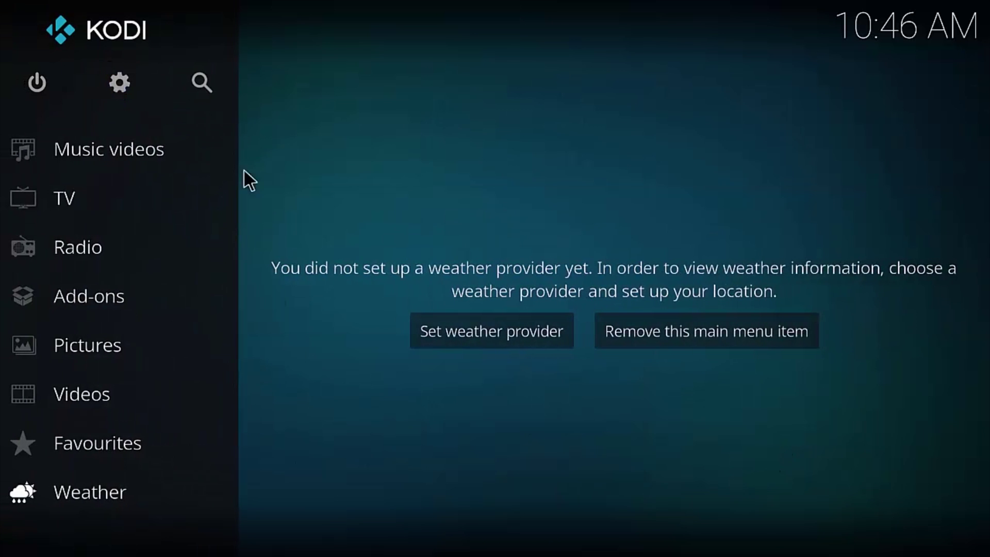
# Step: Install noobsandnerds_repo.zip from the .noobs source via Add-on browser's Install from zip file
pyautogui.click(137, 295)
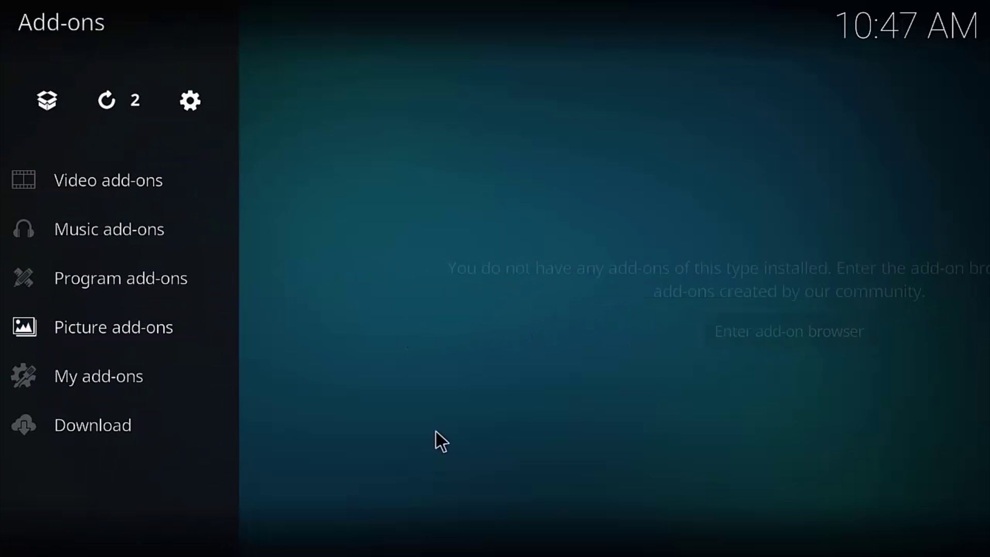
pyautogui.click(44, 107)
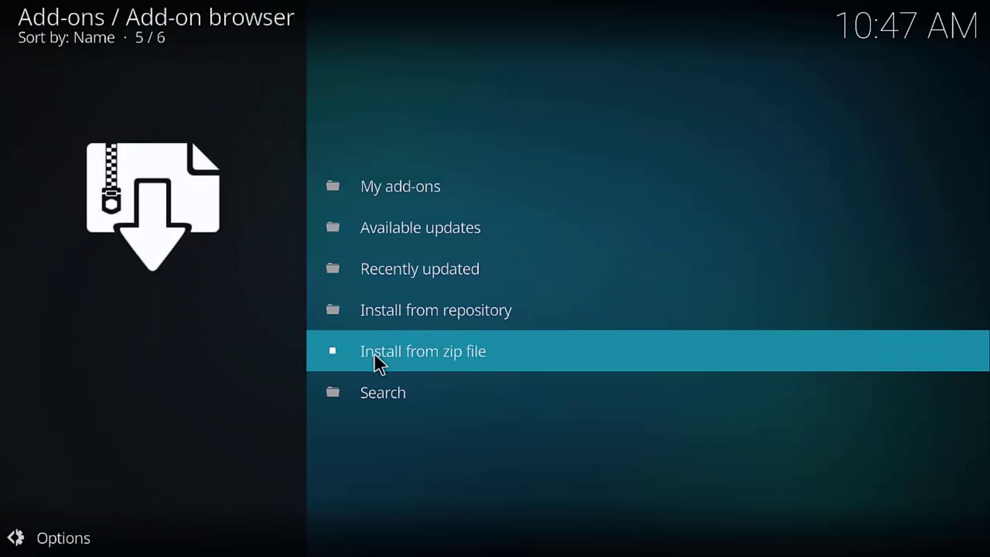
pyautogui.click(486, 352)
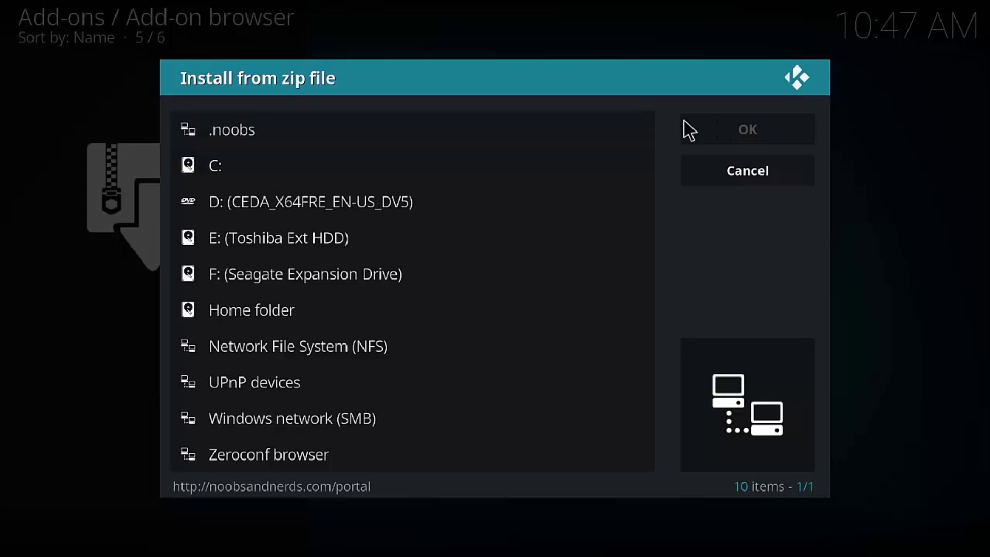
pyautogui.click(438, 139)
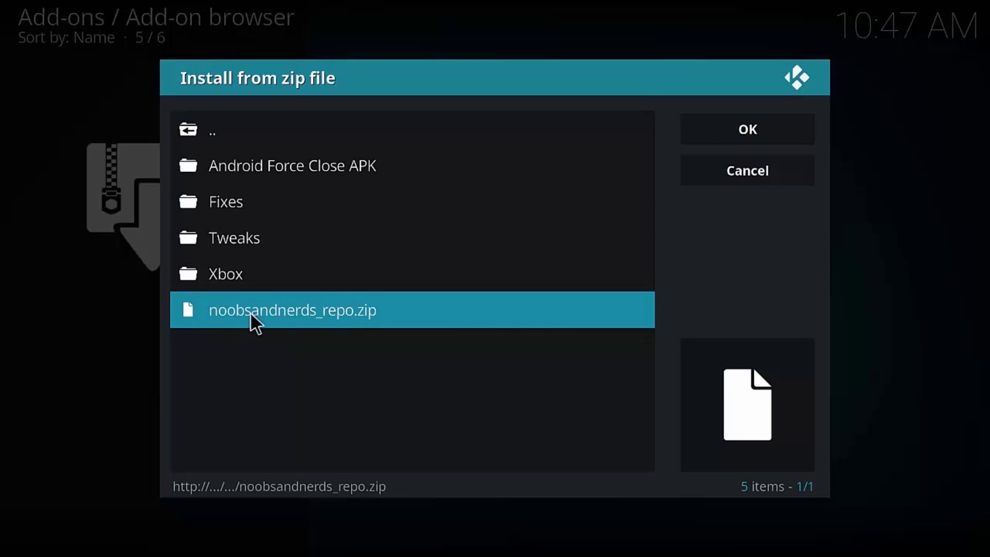
pyautogui.click(317, 309)
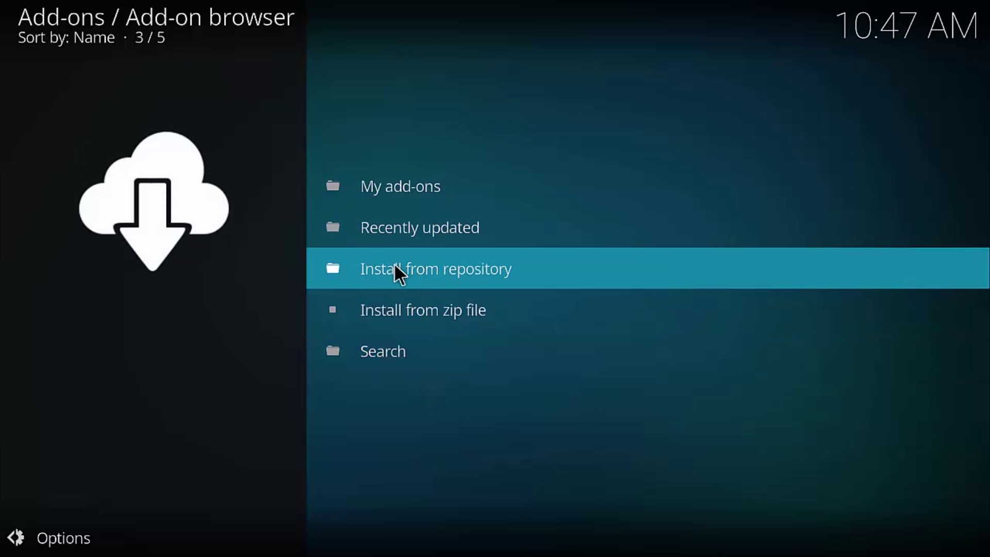
# Step: Install Community Portal 3.2.4 from the noobsandnerds Repository's Program add-ons
pyautogui.click(396, 268)
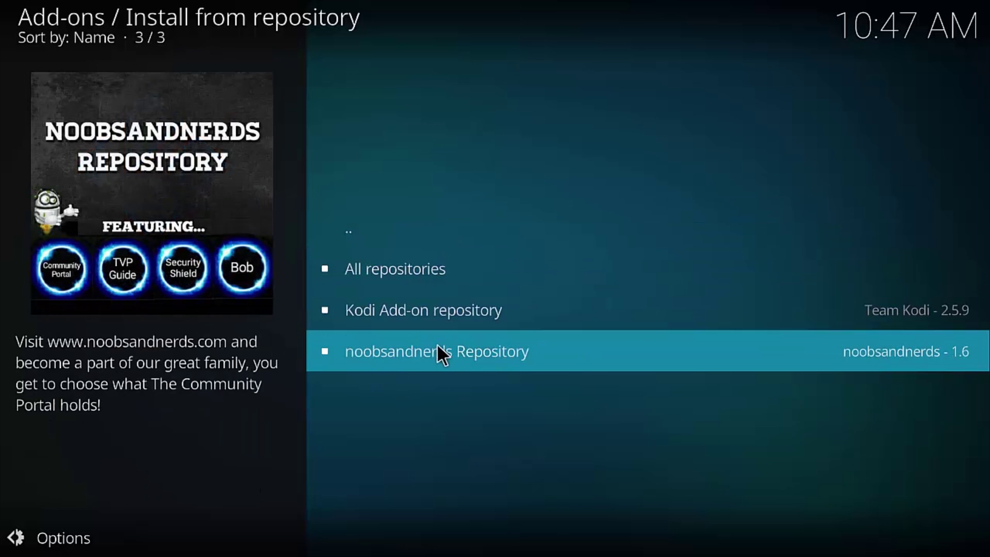
pyautogui.click(441, 352)
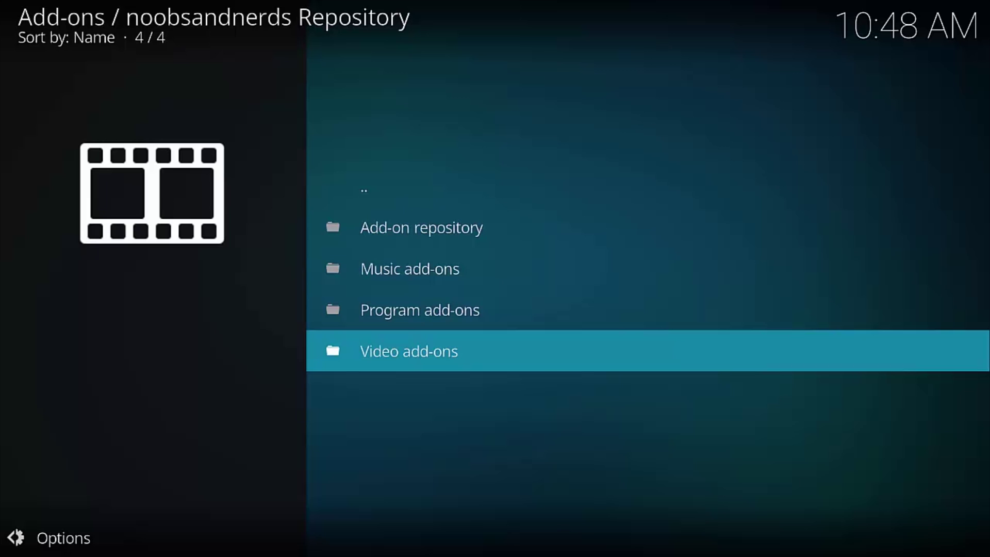
pyautogui.click(397, 309)
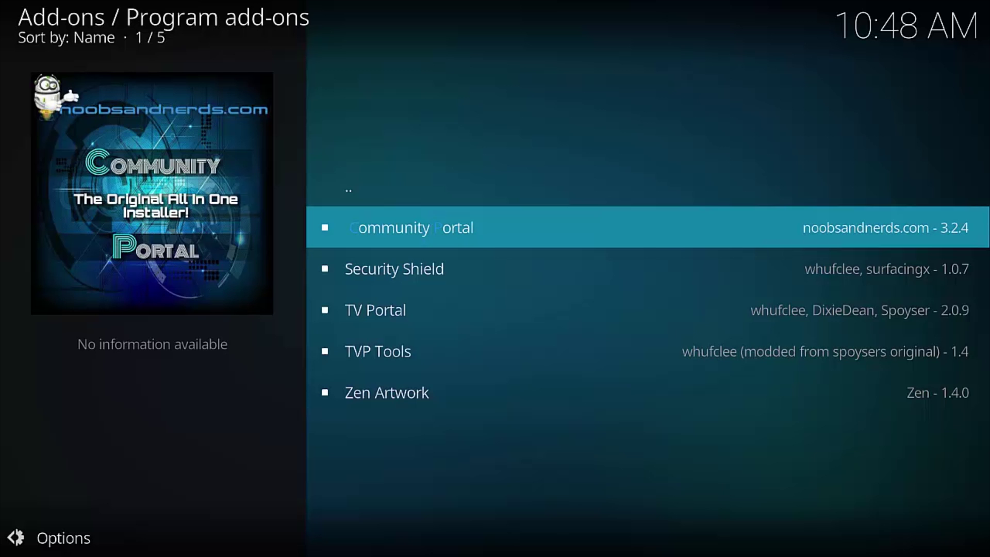
pyautogui.click(437, 216)
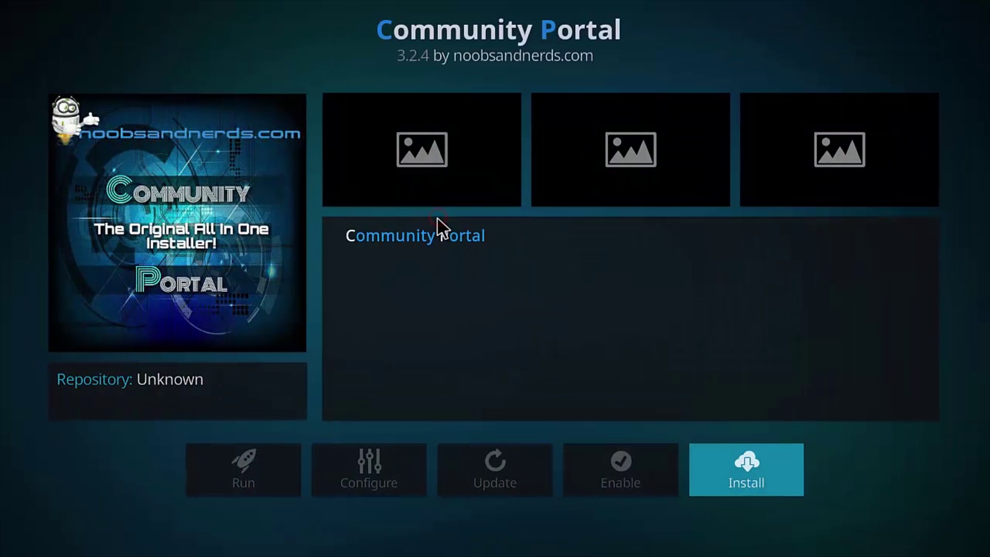
pyautogui.click(762, 480)
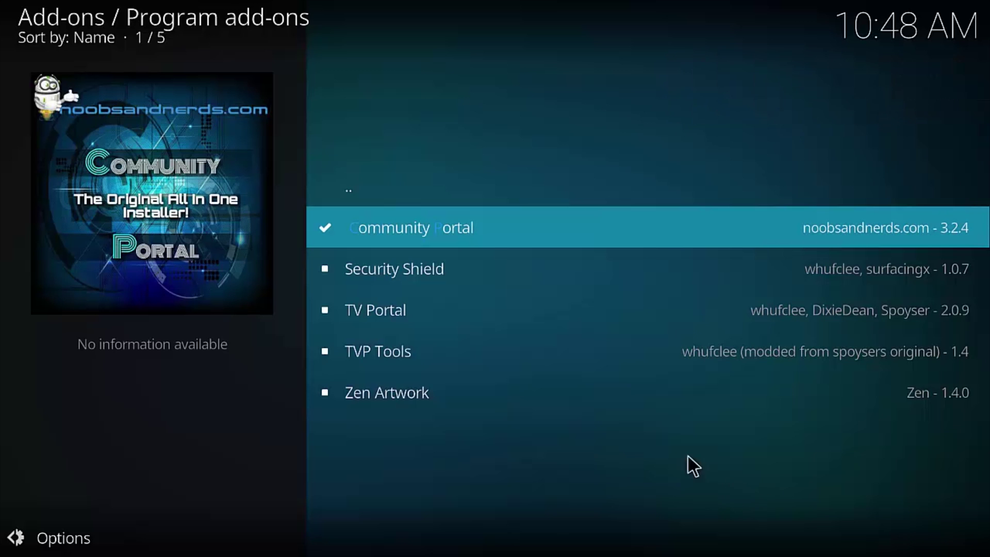
# Step: Back out to the Add-ons home screen and launch the Community Portal add-on
pyautogui.click(388, 191)
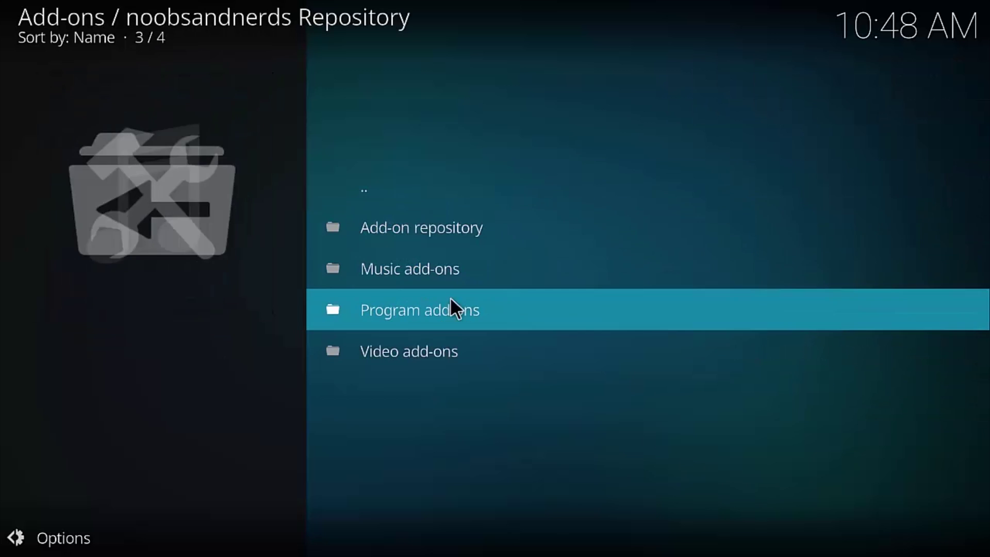
pyautogui.click(418, 354)
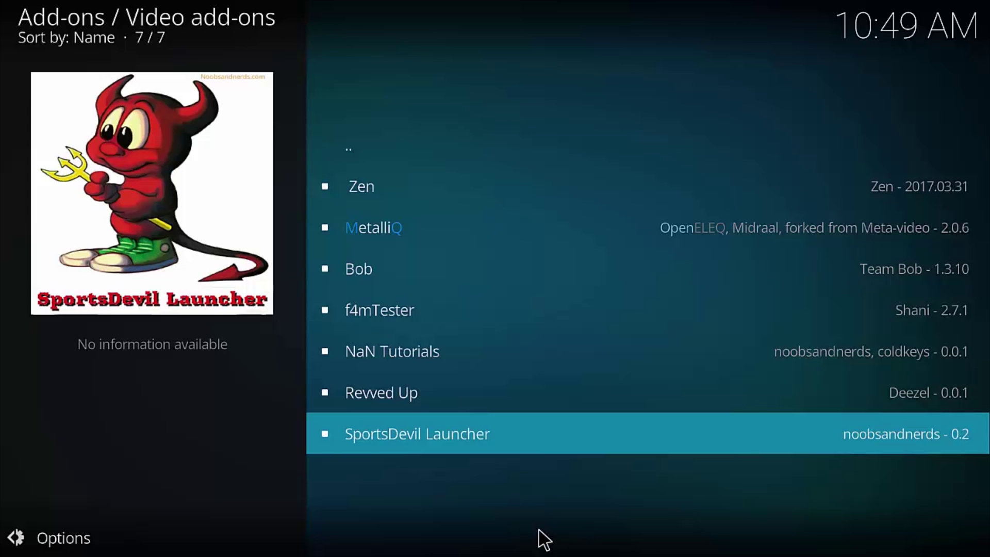
pyautogui.press('Escape')
pyautogui.press('Escape')
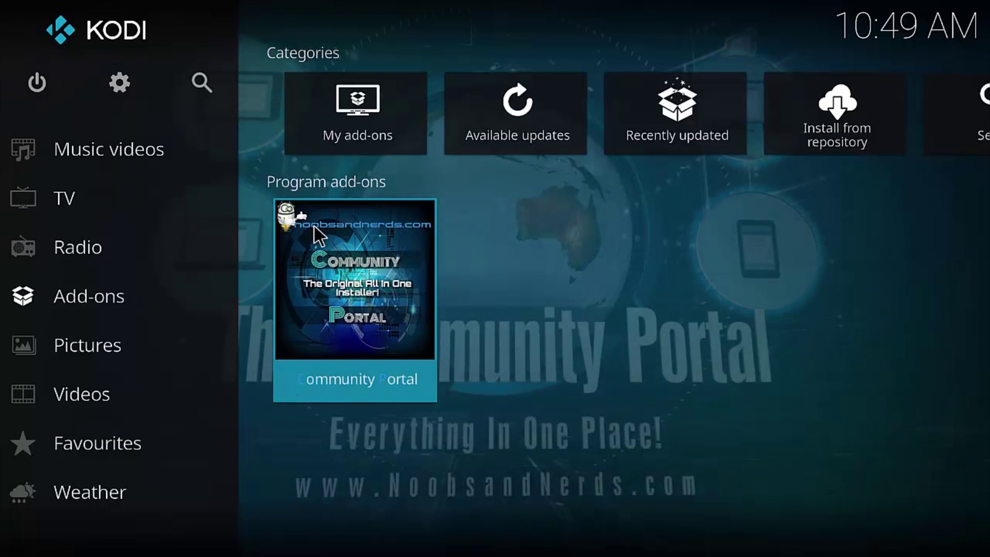
pyautogui.click(390, 311)
# Step: Launch Community Portal, enter its Add-on Portal section, and choose the Popular top 100 list
pyautogui.click(408, 316)
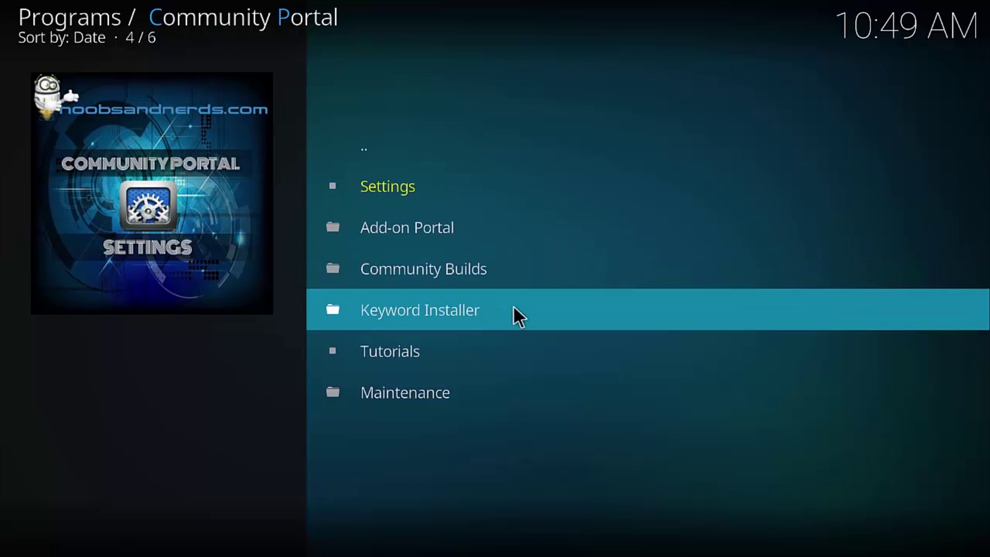
pyautogui.click(390, 227)
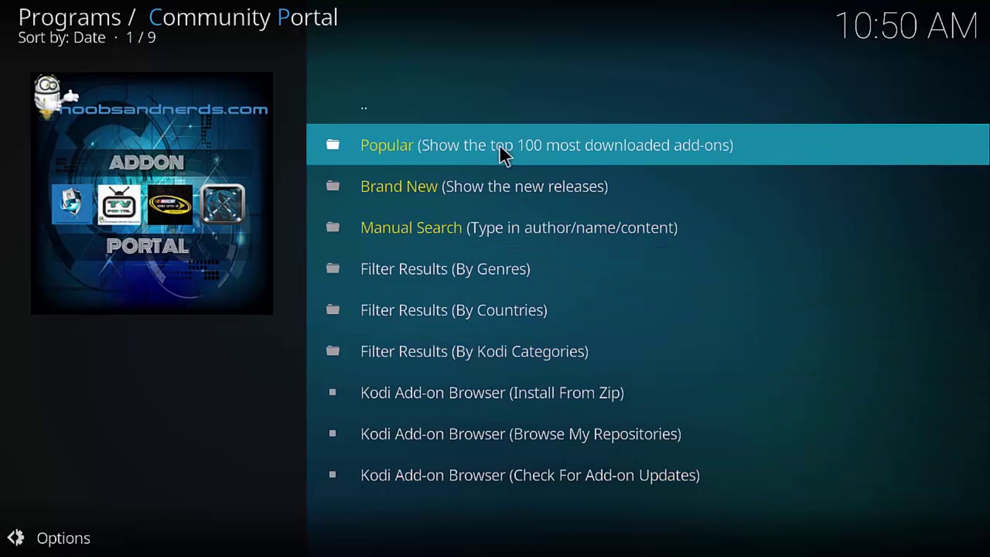
pyautogui.click(409, 142)
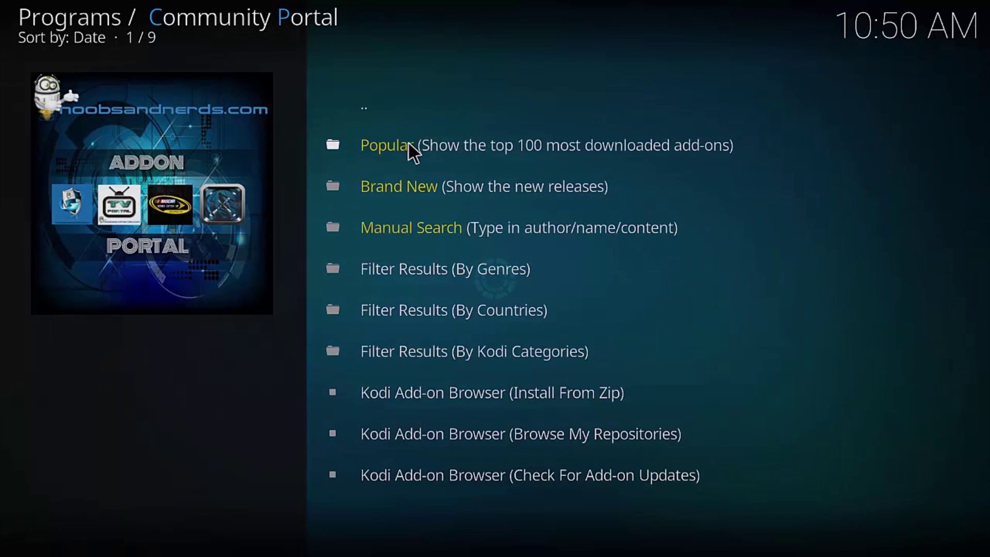
# Step: Open the Exodus entry from the Popular add-ons list and highlight its install option
pyautogui.scroll(-6, 444, 310)
pyautogui.scroll(6, 450, 194)
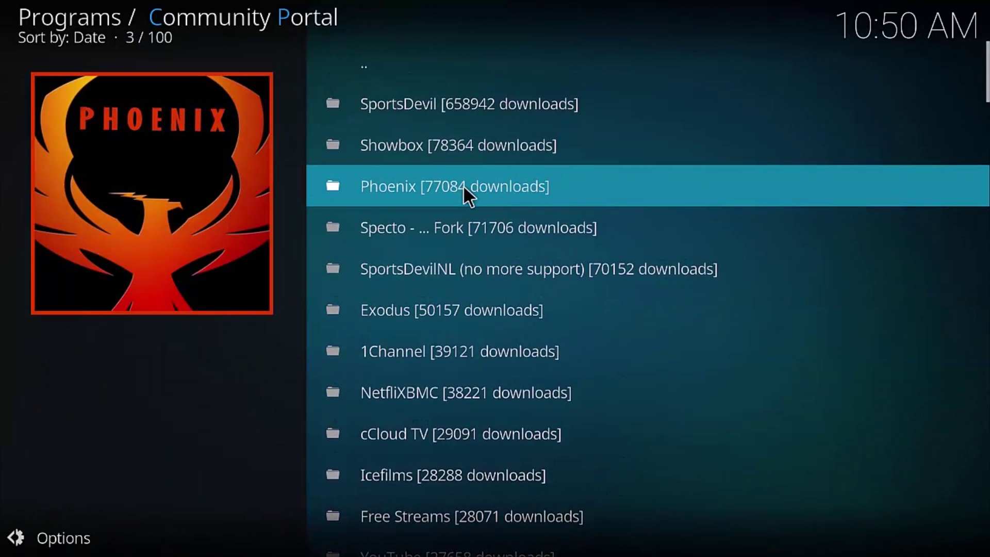
pyautogui.scroll(-20, 462, 274)
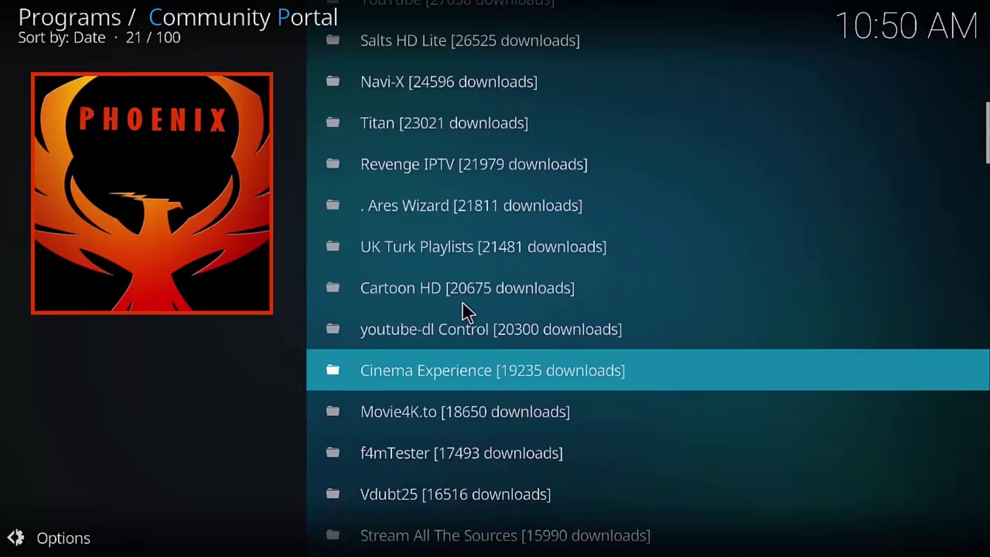
pyautogui.scroll(20, 515, 117)
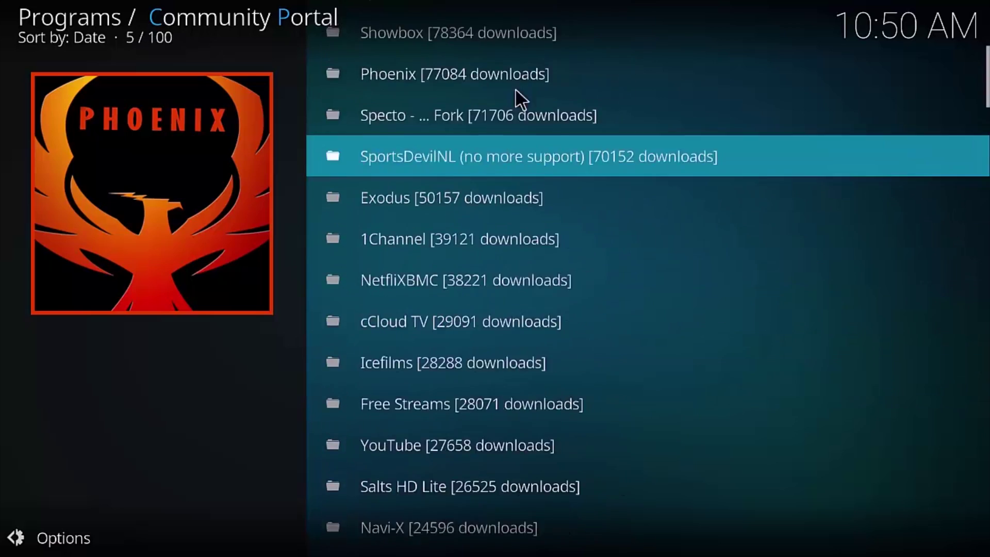
pyautogui.press('Down')
pyautogui.press('Down')
pyautogui.press('Down')
pyautogui.press('Down')
pyautogui.press('Down')
pyautogui.press('Down')
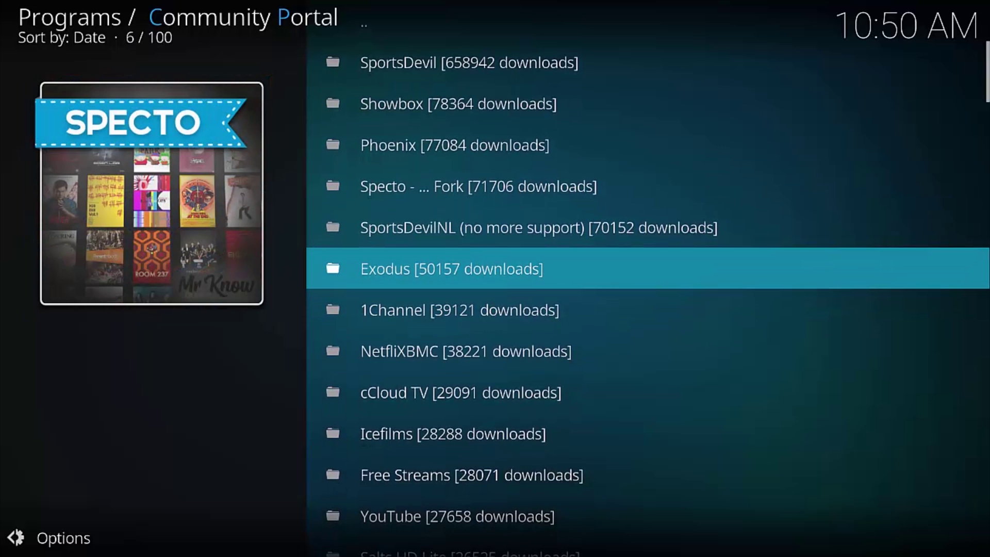
pyautogui.press('Return')
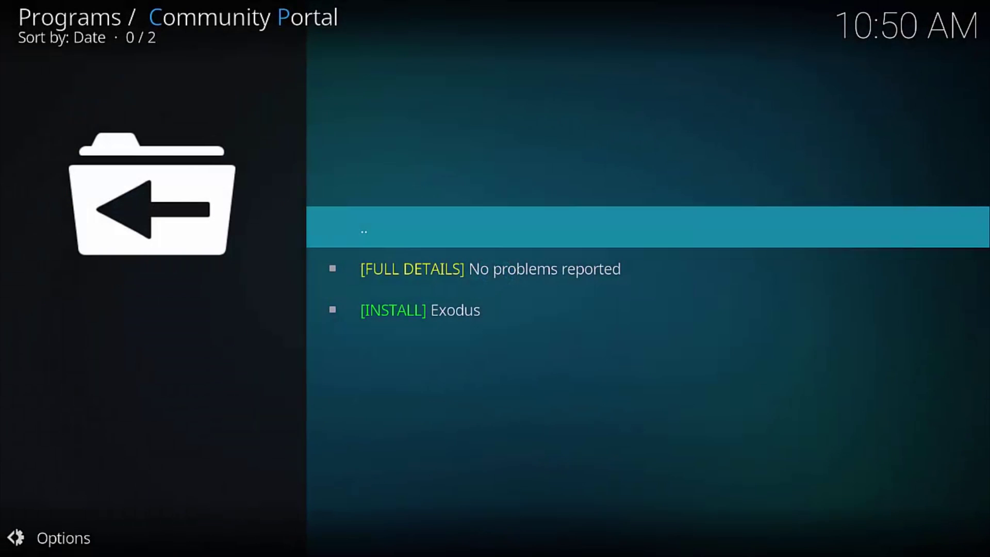
pyautogui.press('Down')
pyautogui.press('Down')
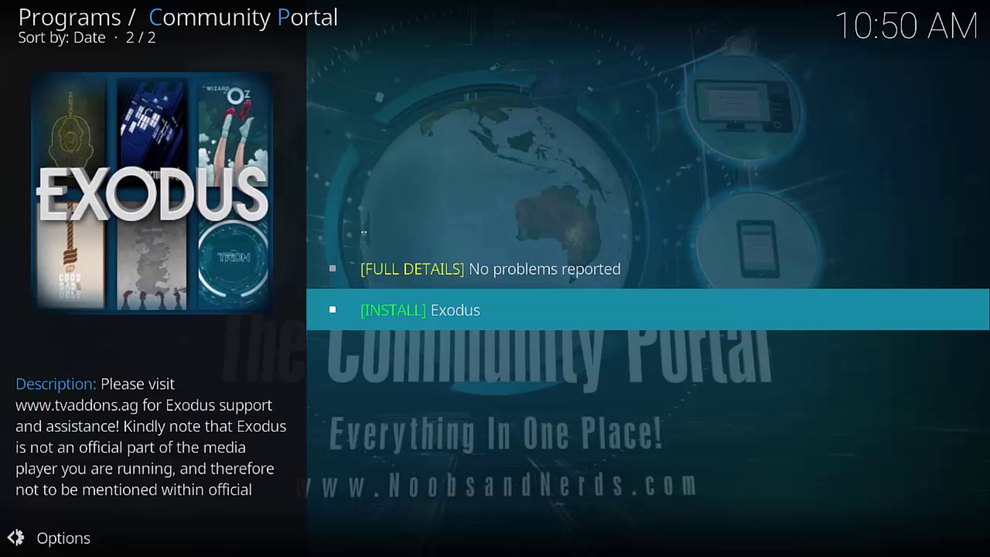
# Step: Install Exodus, retrying after the first failure and confirming the download, then return to the Add-ons home
pyautogui.press('Return')
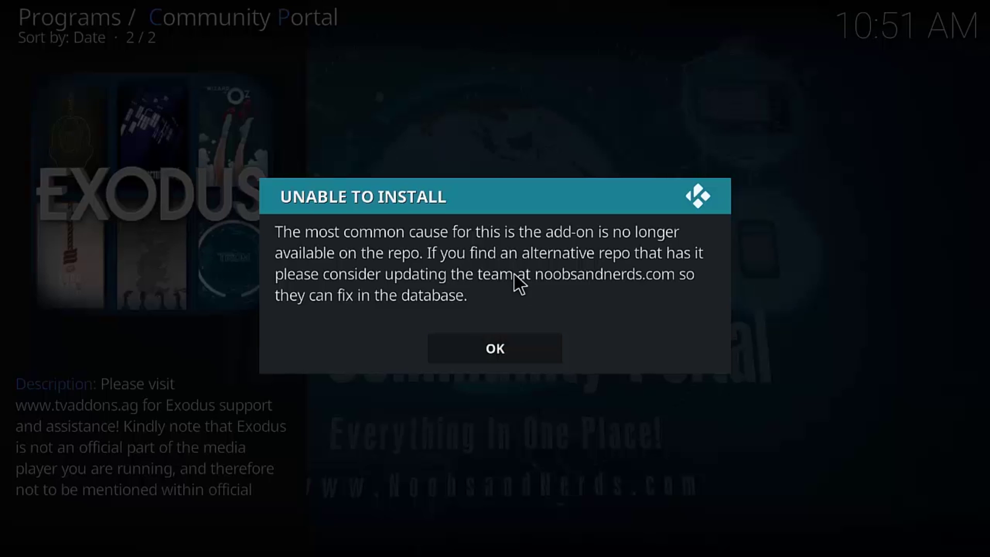
pyautogui.click(498, 344)
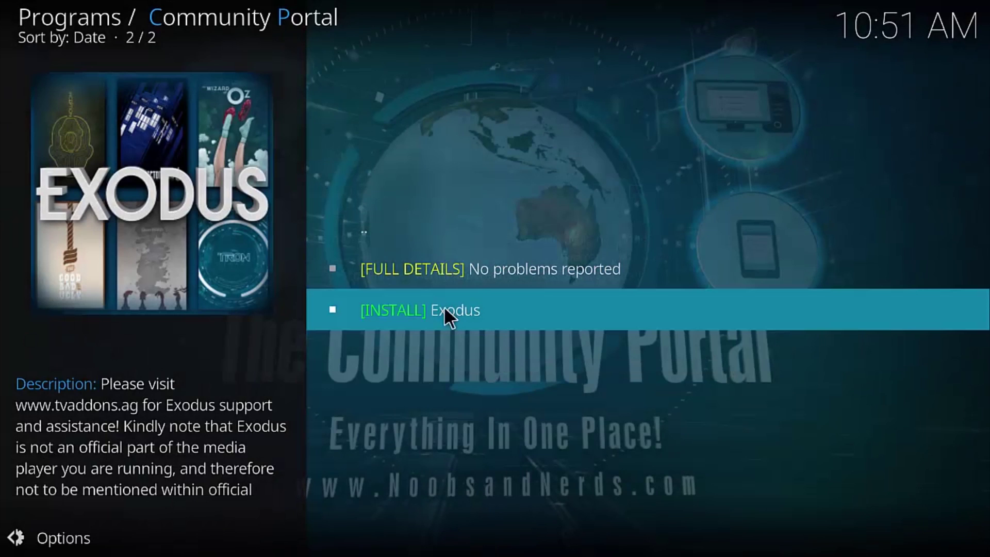
pyautogui.click(425, 308)
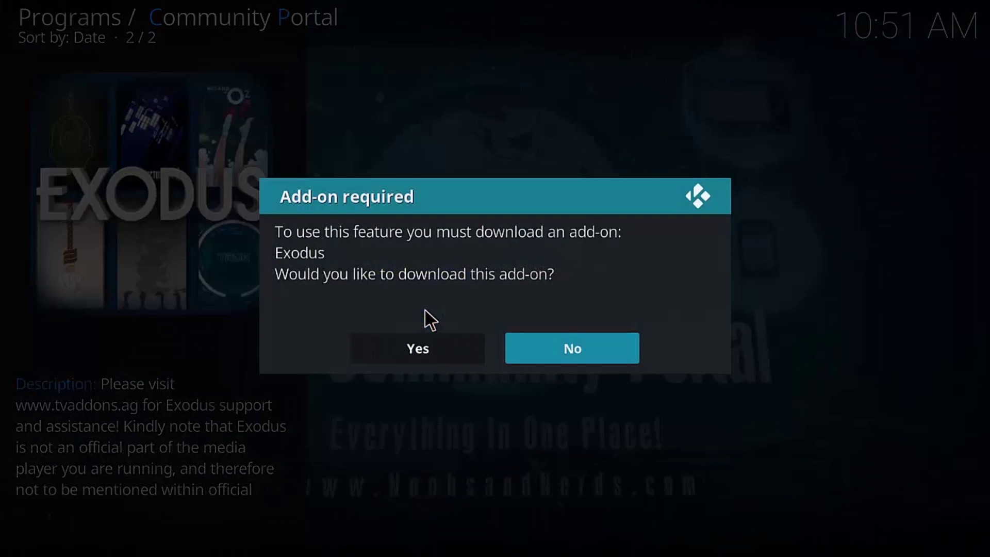
pyautogui.click(417, 345)
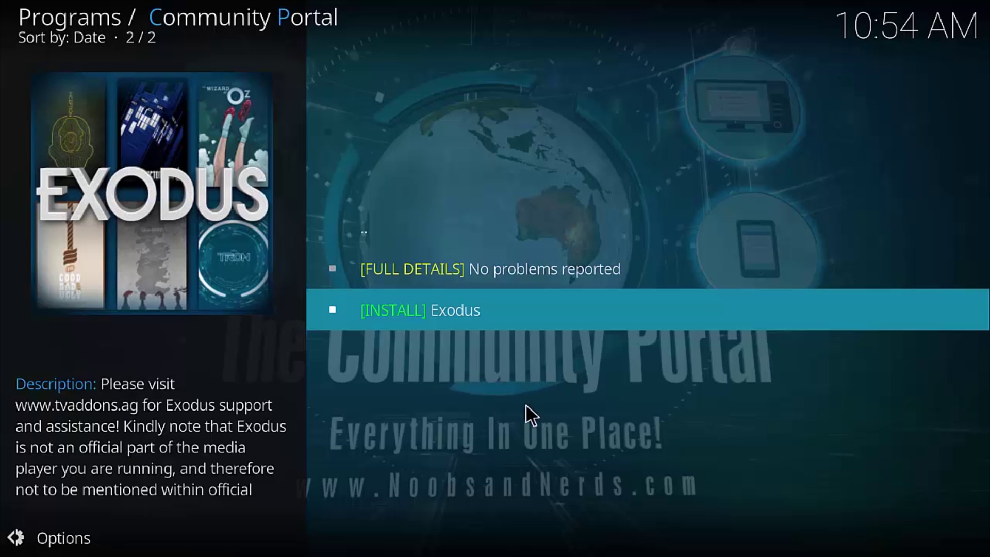
pyautogui.press('Escape')
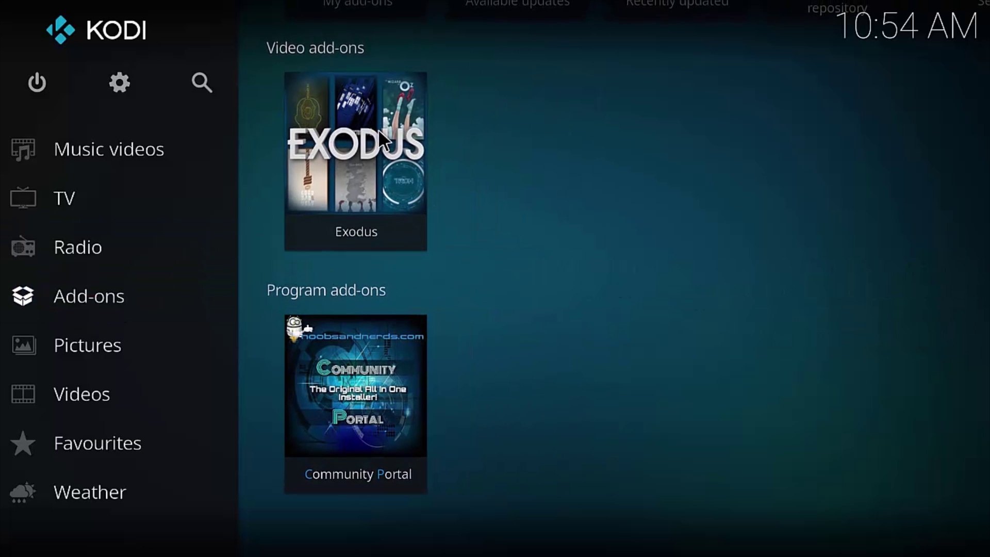
pyautogui.press('Left')
# Step: Launch the Exodus video add-on and load its TV Shows 'People Watching' list
pyautogui.press('Right')
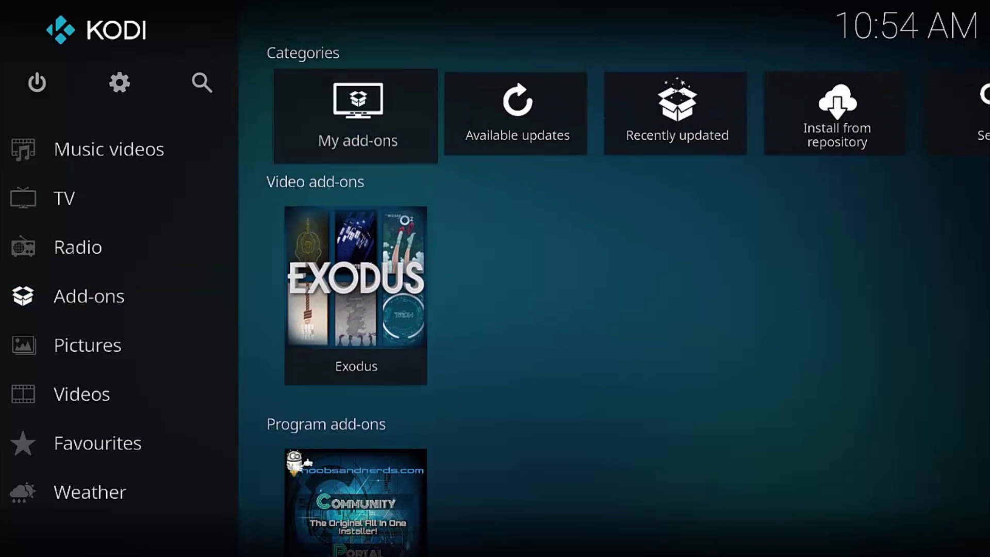
pyautogui.press('Down')
pyautogui.press('Return')
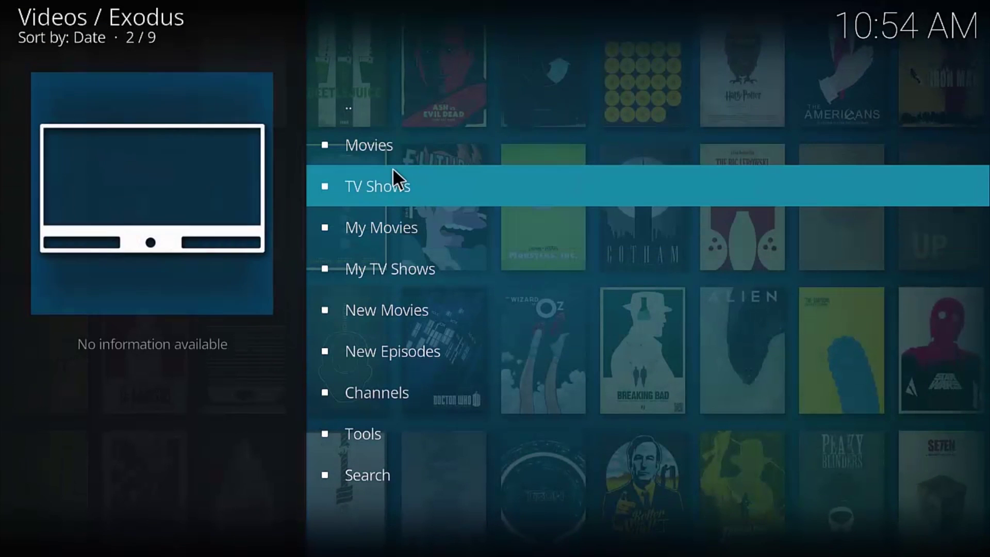
pyautogui.click(391, 174)
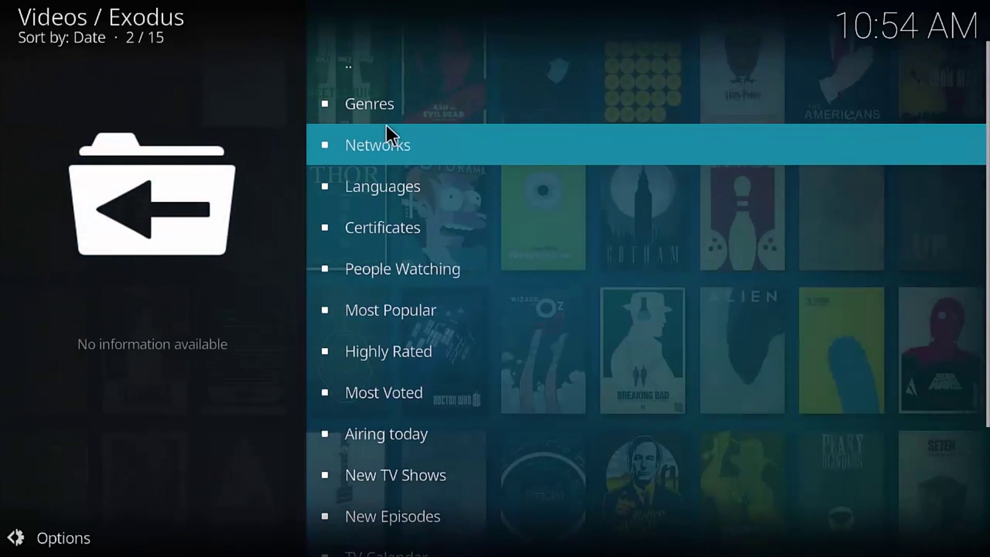
pyautogui.click(417, 279)
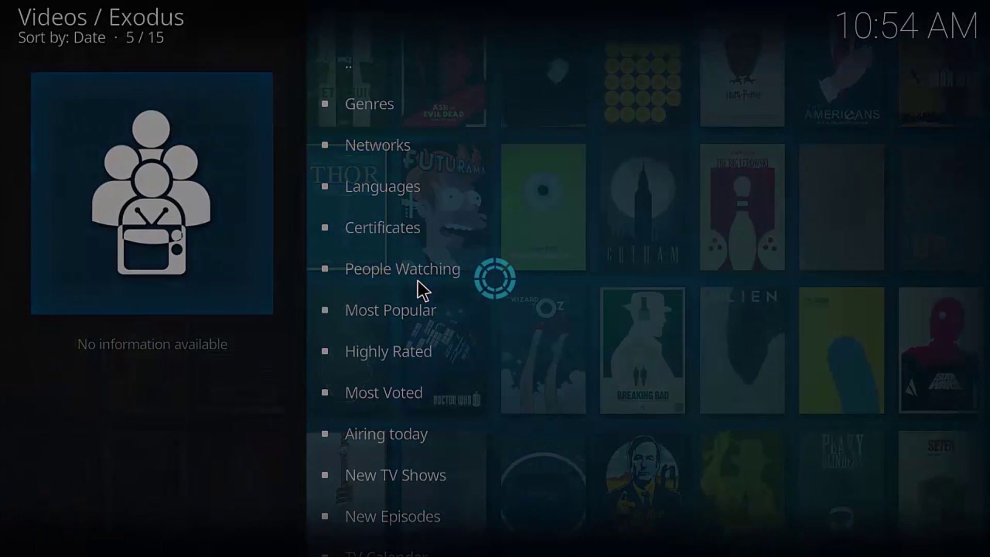